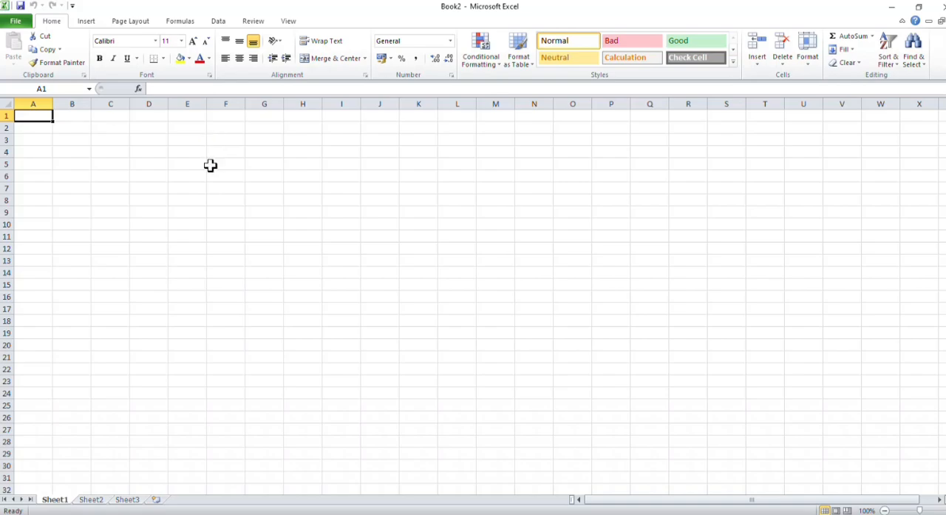
{"action": "left_click", "coordinate": [180, 161]}
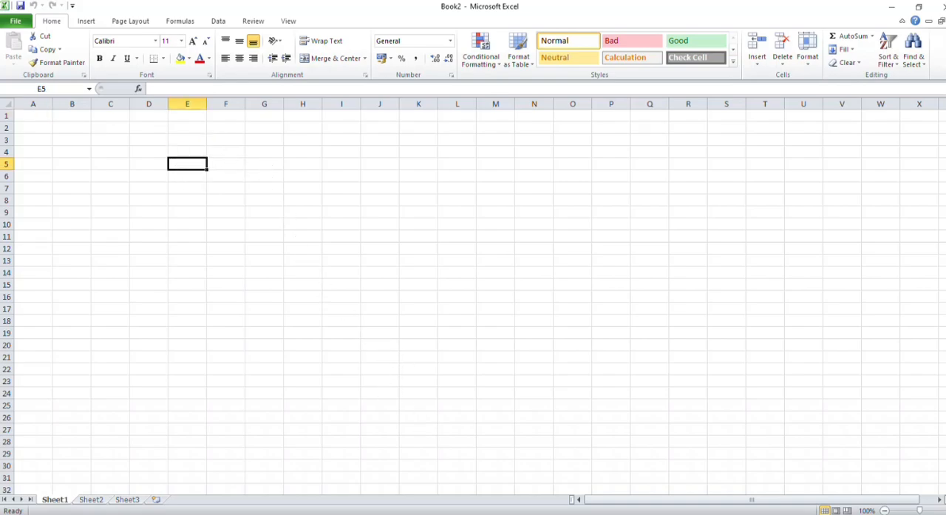
{"action": "left_click", "coordinate": [945, 509]}
{"action": "left_click", "coordinate": [945, 509]}
{"action": "left_click", "coordinate": [944, 509]}
{"action": "left_click", "coordinate": [945, 508]}
{"action": "left_click", "coordinate": [945, 508]}
{"action": "left_click", "coordinate": [945, 509]}
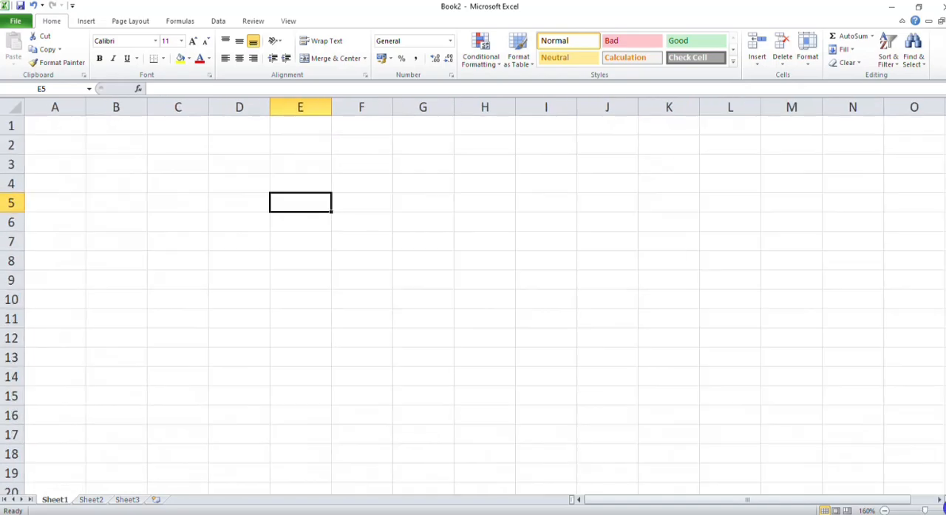
{"action": "left_click", "coordinate": [298, 166]}
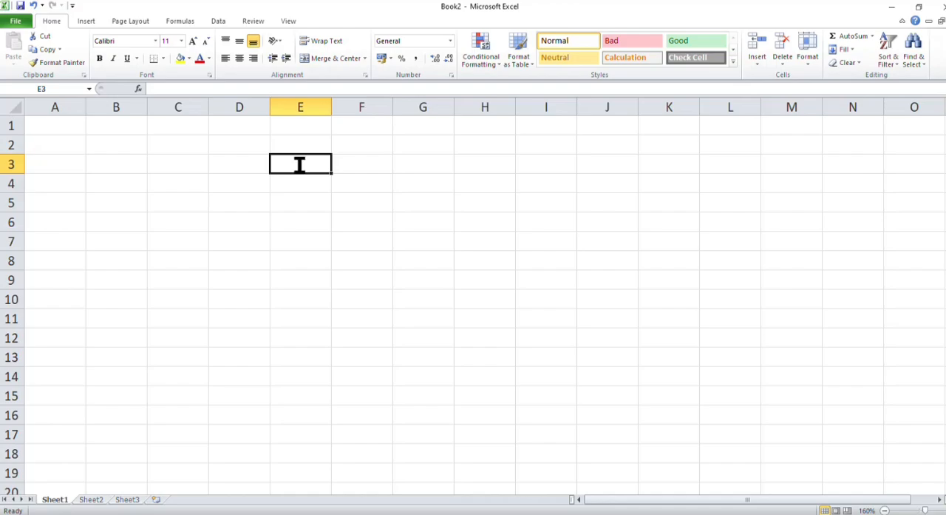
{"action": "type", "text": "27627367263726372"}
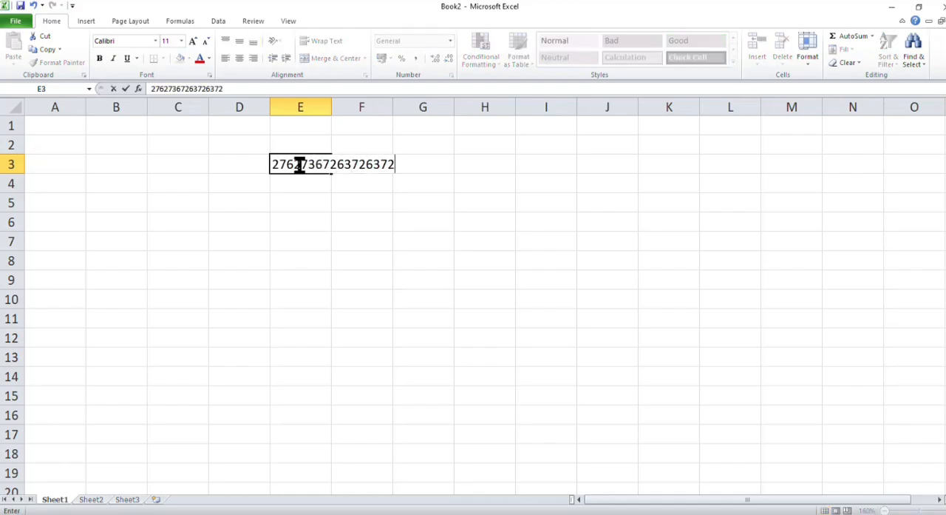
{"action": "key", "text": "Return"}
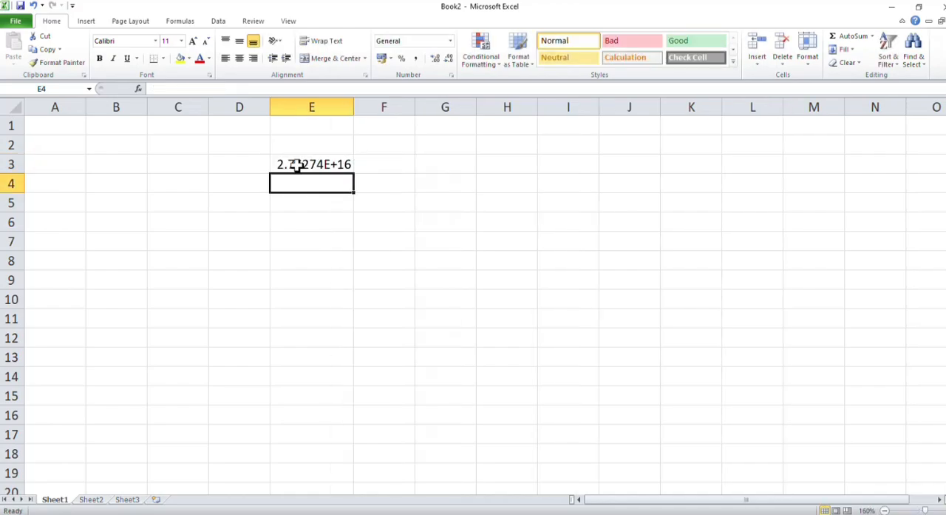
Step: Look over the number formats available for the empty cell E5 without applying one
{"action": "left_click", "coordinate": [322, 197]}
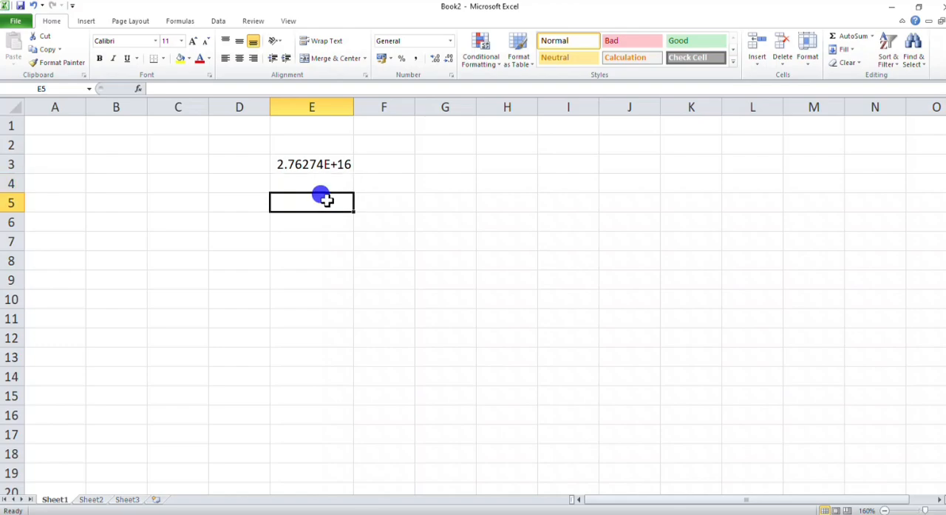
{"action": "left_click", "coordinate": [450, 41]}
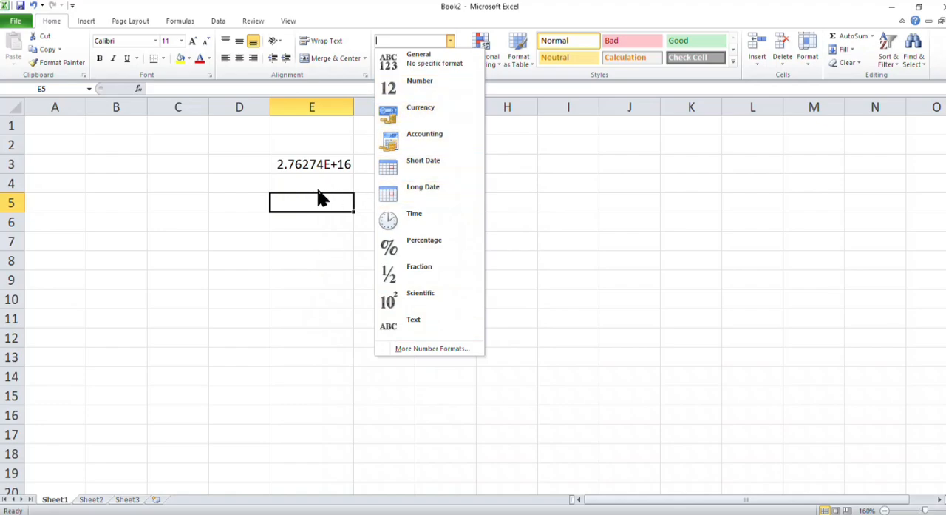
{"action": "left_click", "coordinate": [257, 182]}
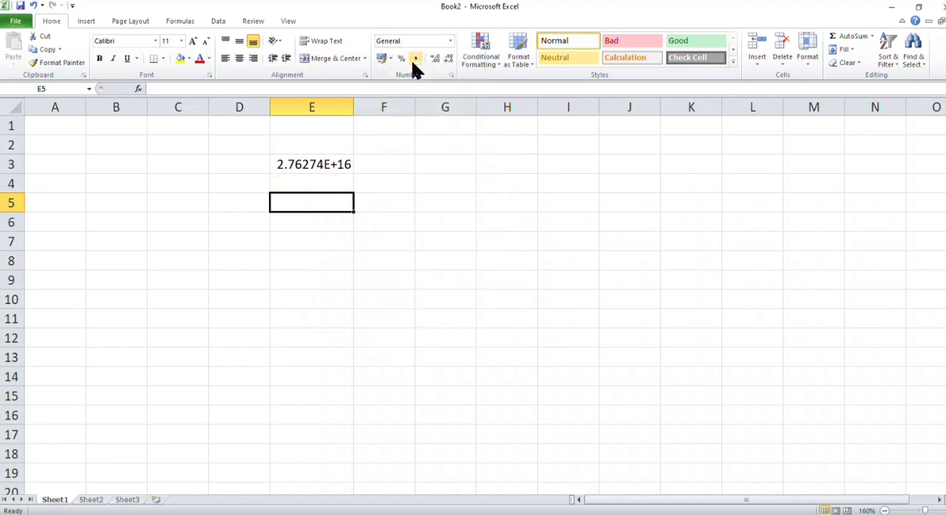
{"action": "left_click", "coordinate": [451, 41]}
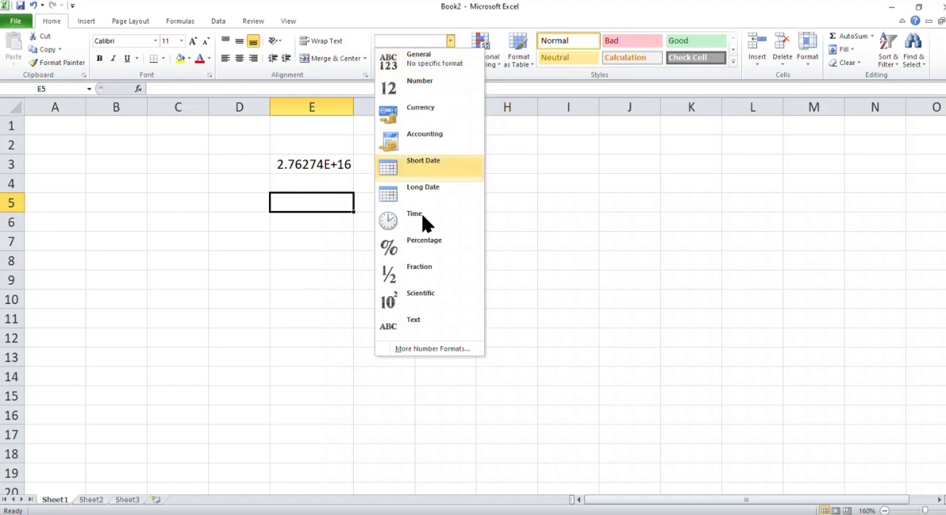
{"action": "left_click", "coordinate": [274, 238]}
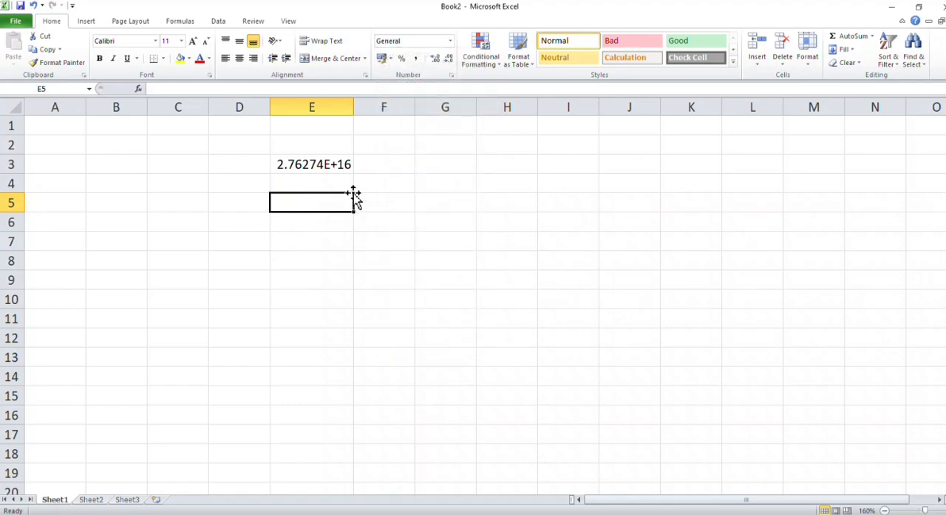
{"action": "left_click", "coordinate": [312, 164]}
{"action": "left_click", "coordinate": [325, 184]}
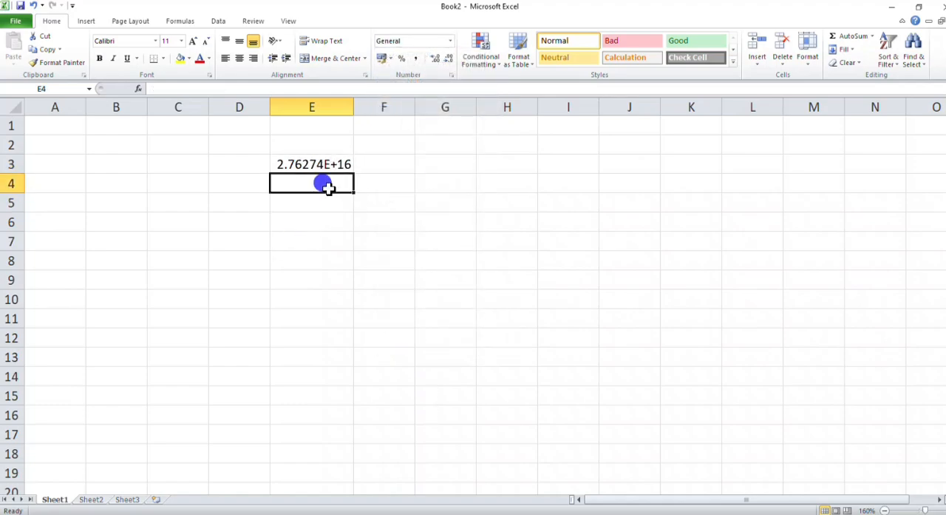
{"action": "left_click_drag", "start_coordinate": [352, 107], "coordinate": [413, 122]}
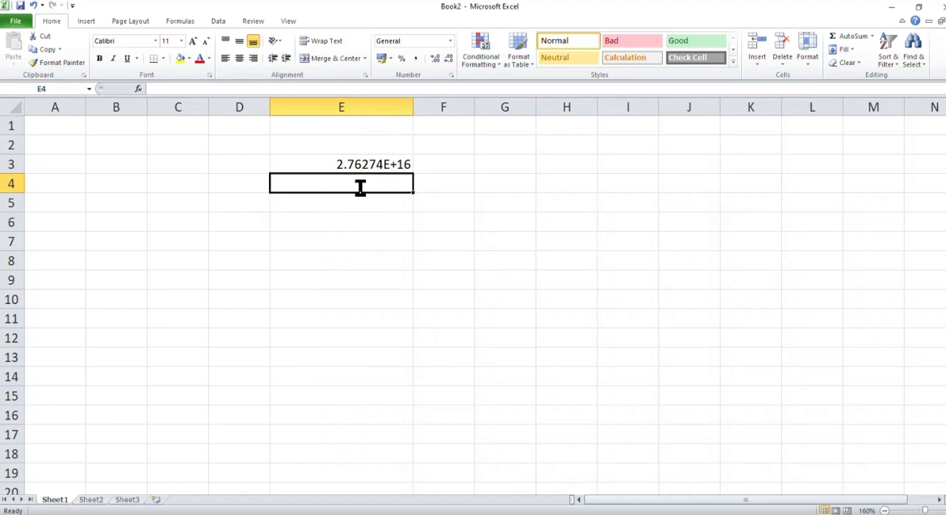
{"action": "type", "text": "12345677898"}
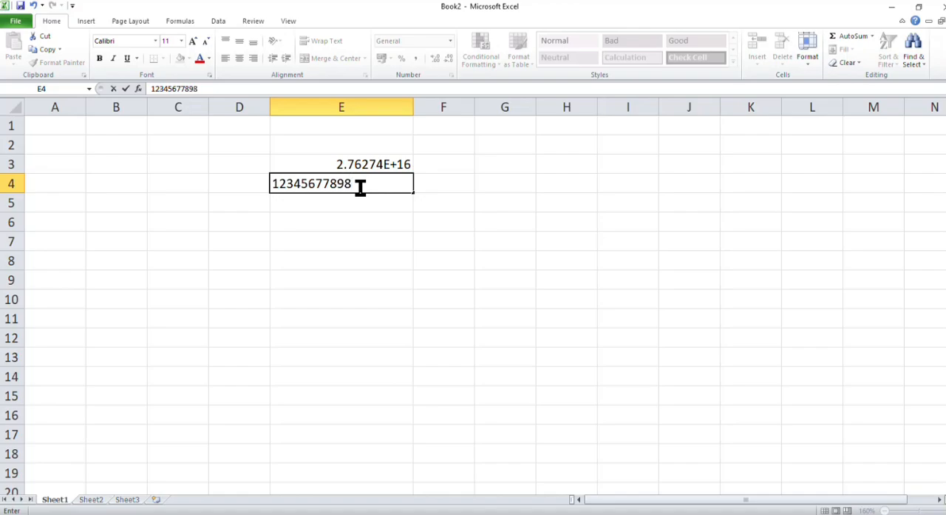
{"action": "key", "text": "Return"}
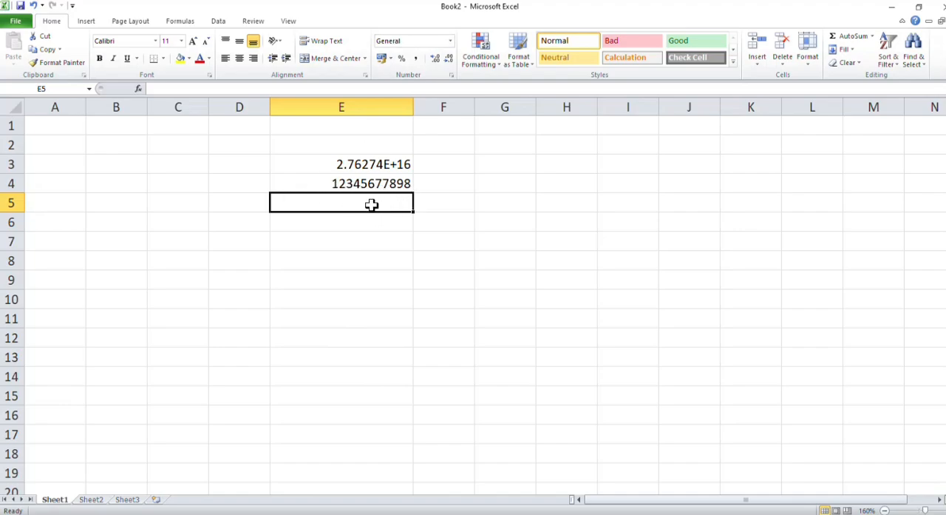
{"action": "type", "text": "12"}
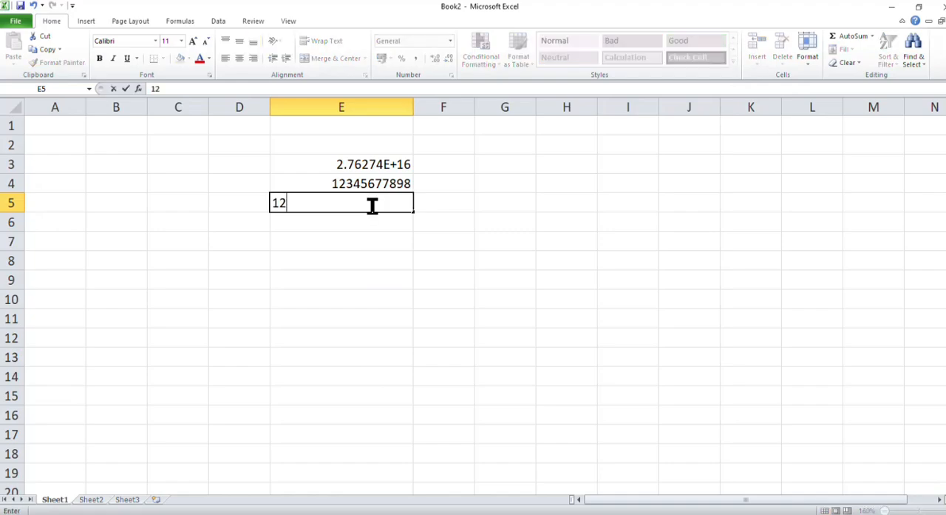
{"action": "type", "text": "267263726372637227"}
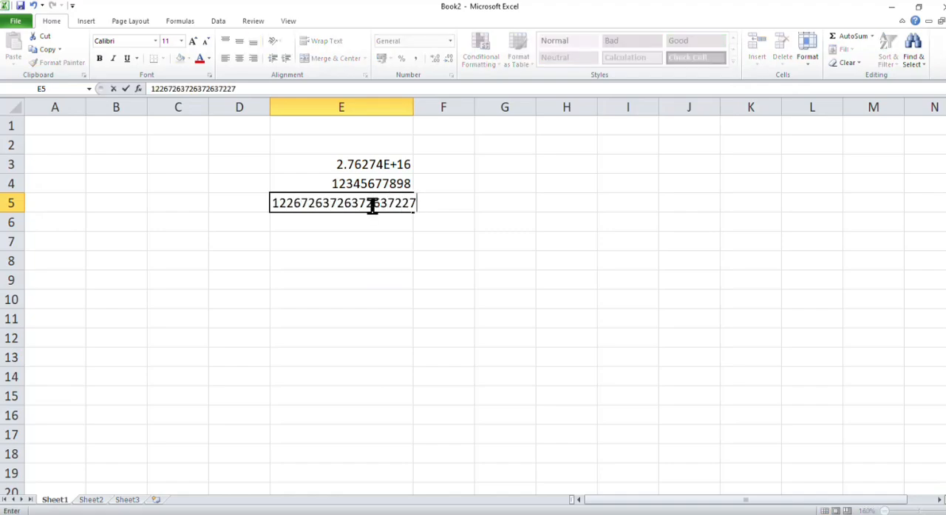
{"action": "key", "text": "Return"}
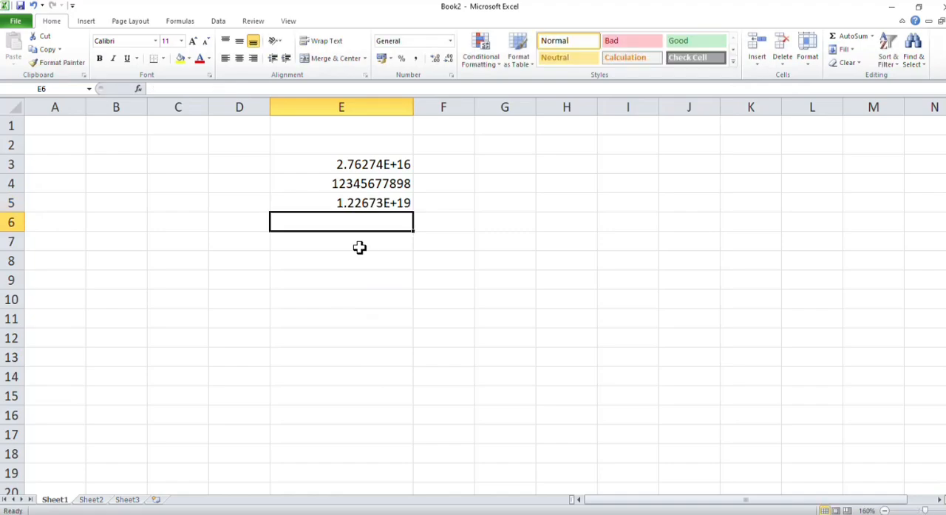
Step: Apply the Number format to cell E5 and auto-fit the width of column E to its contents
{"action": "left_click", "coordinate": [369, 204]}
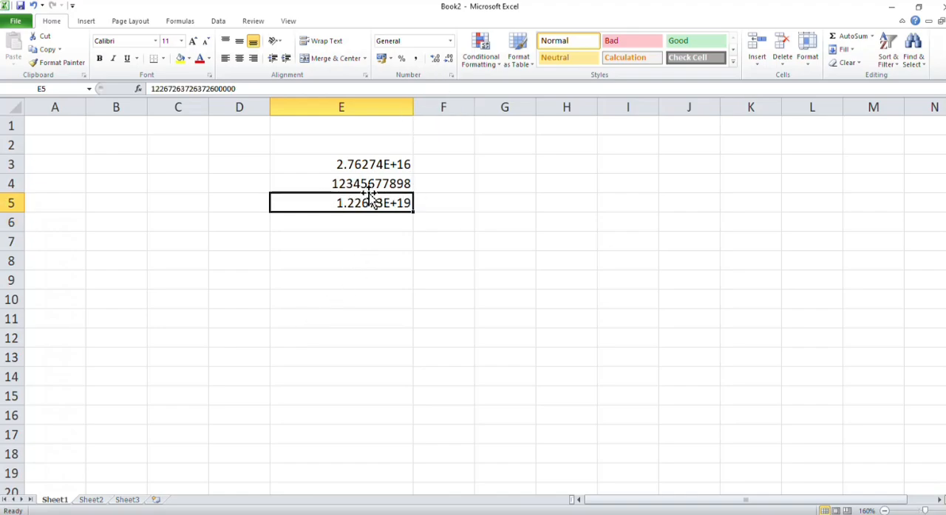
{"action": "left_click", "coordinate": [450, 42]}
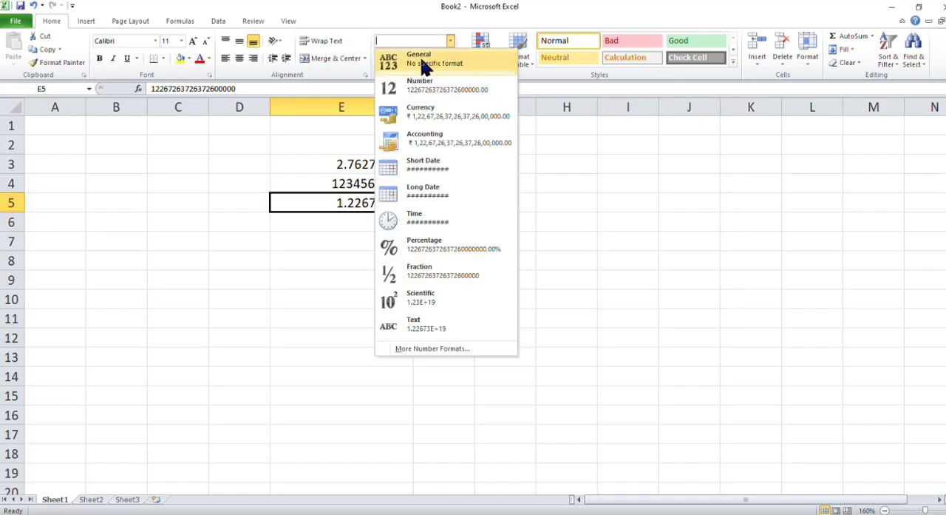
{"action": "left_click", "coordinate": [428, 93]}
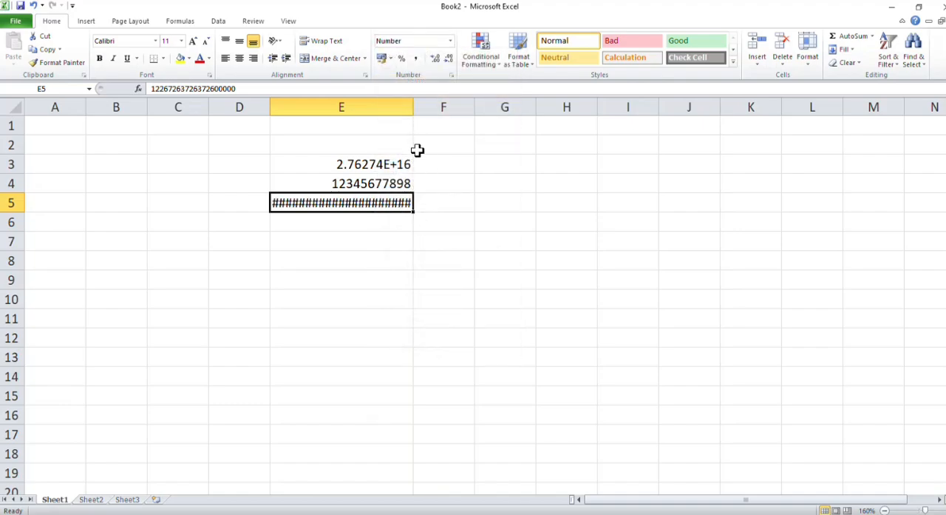
{"action": "double_click", "coordinate": [414, 107]}
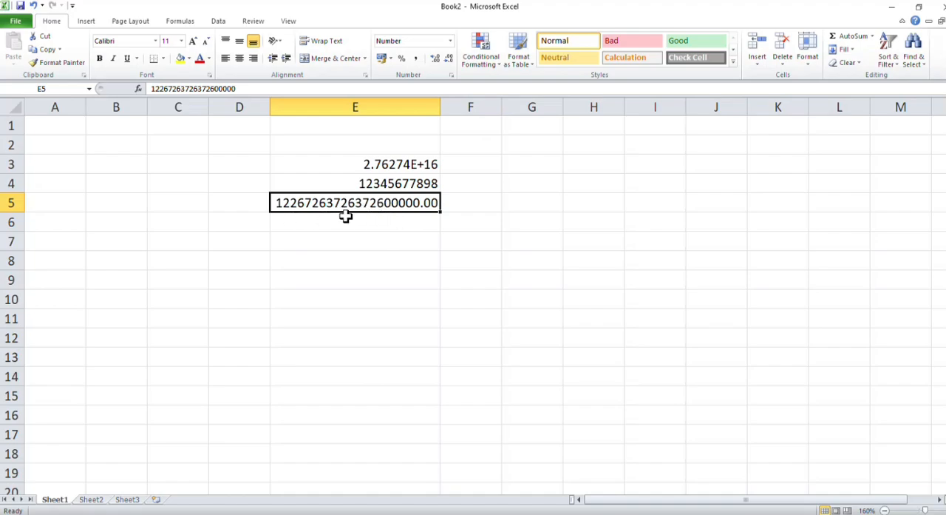
{"action": "left_click", "coordinate": [394, 220]}
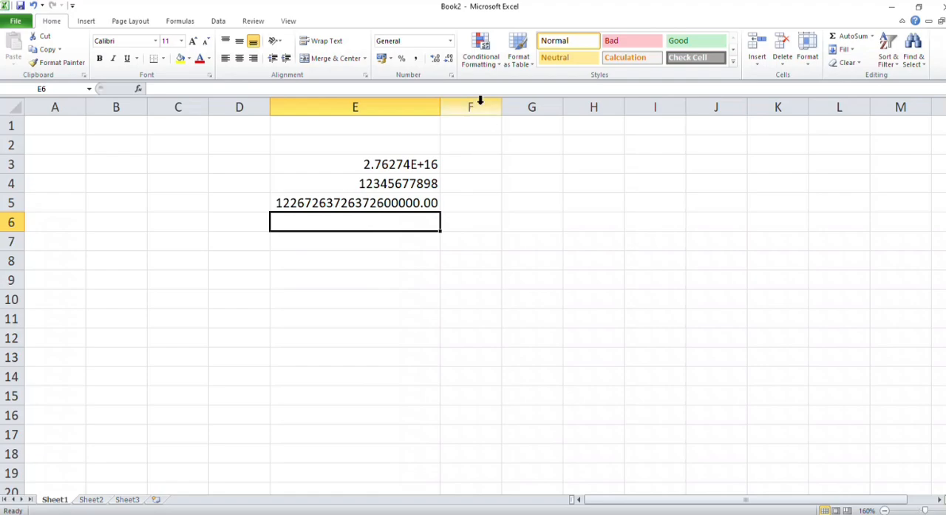
{"action": "left_click", "coordinate": [450, 40]}
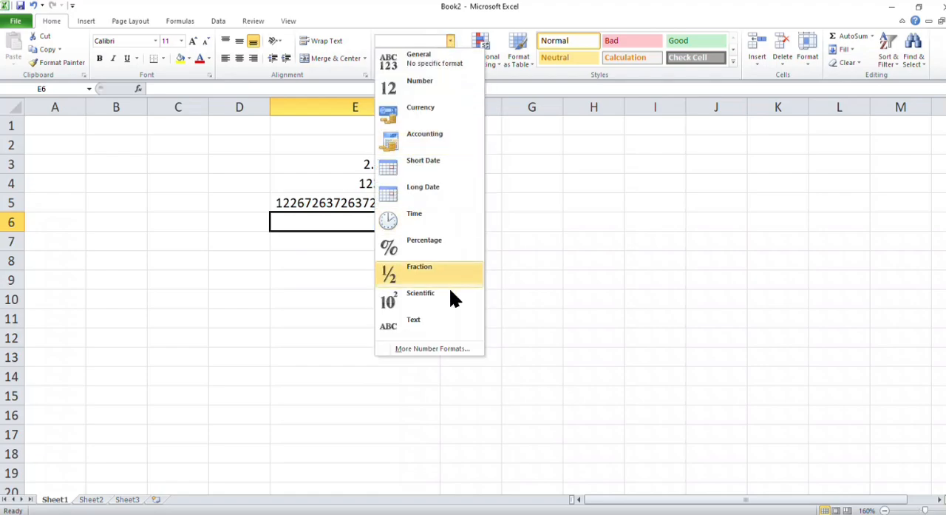
{"action": "left_click", "coordinate": [406, 320]}
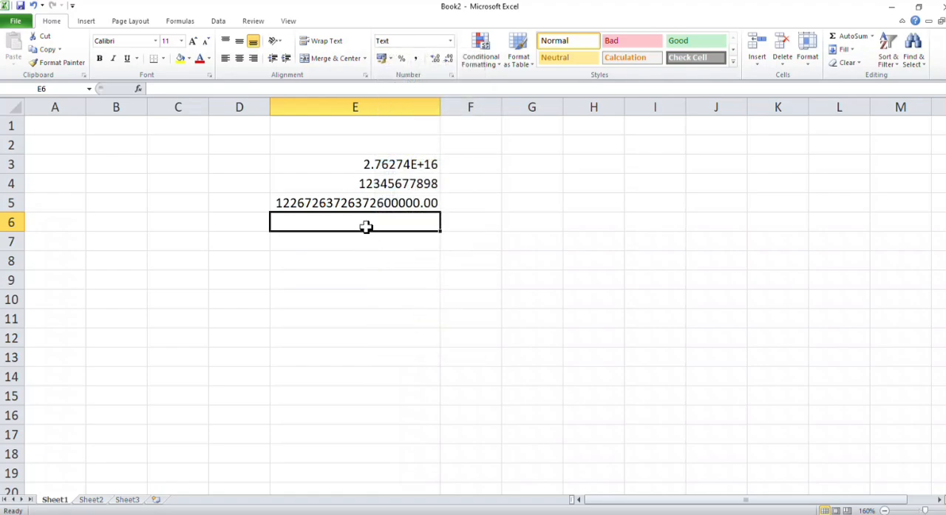
{"action": "type", "text": "2235263562562657"}
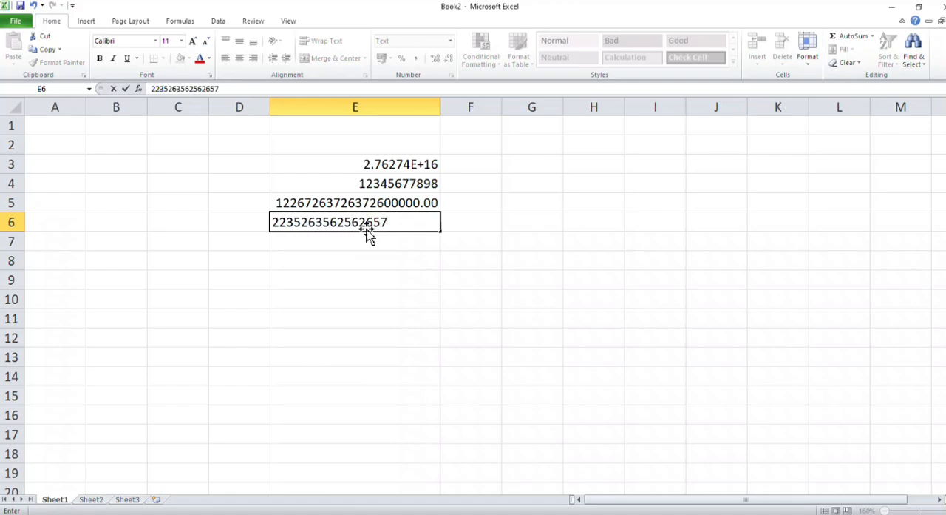
{"action": "key", "text": "Return"}
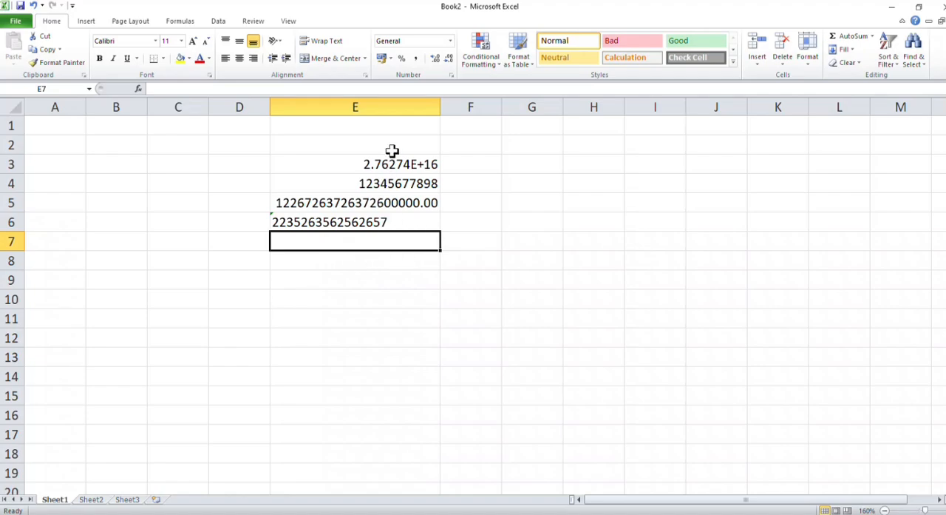
Step: Review the list of number formats for cell E7 without changing the cell's format
{"action": "left_click", "coordinate": [450, 42]}
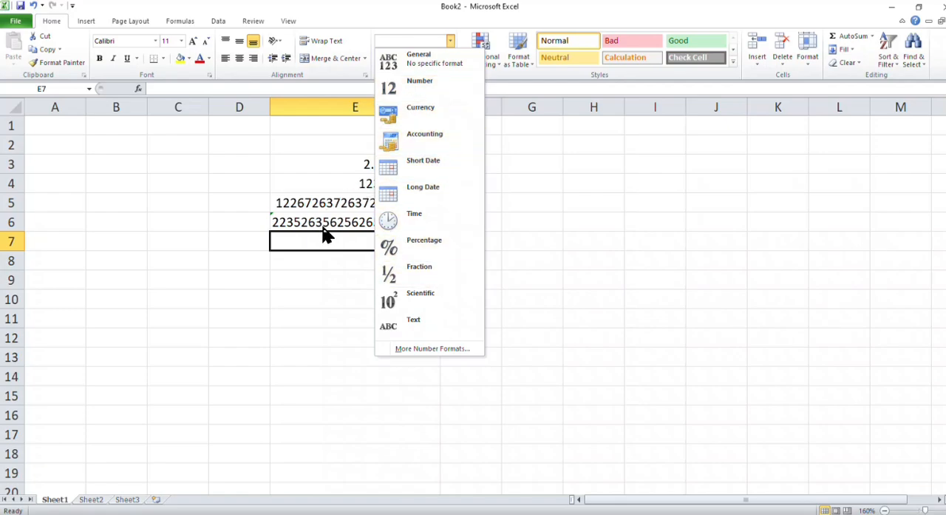
{"action": "left_click", "coordinate": [314, 170]}
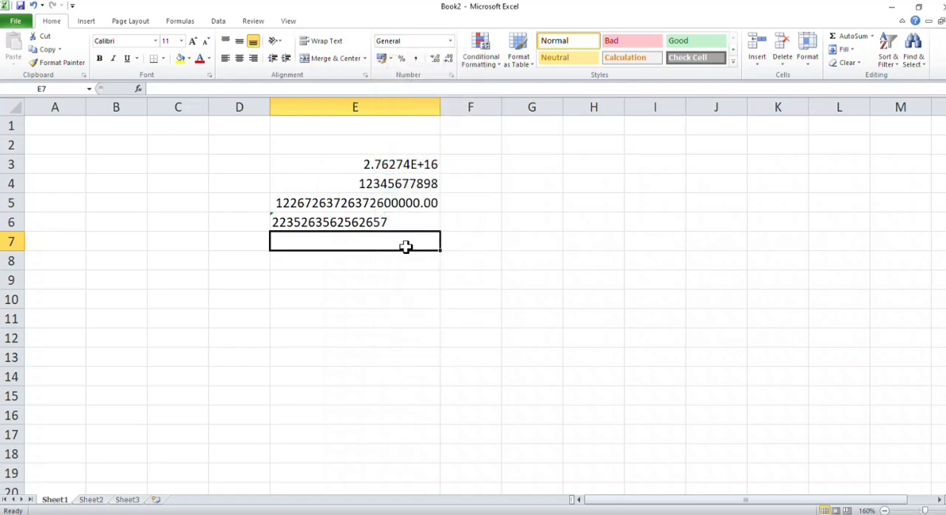
{"action": "left_click", "coordinate": [449, 41]}
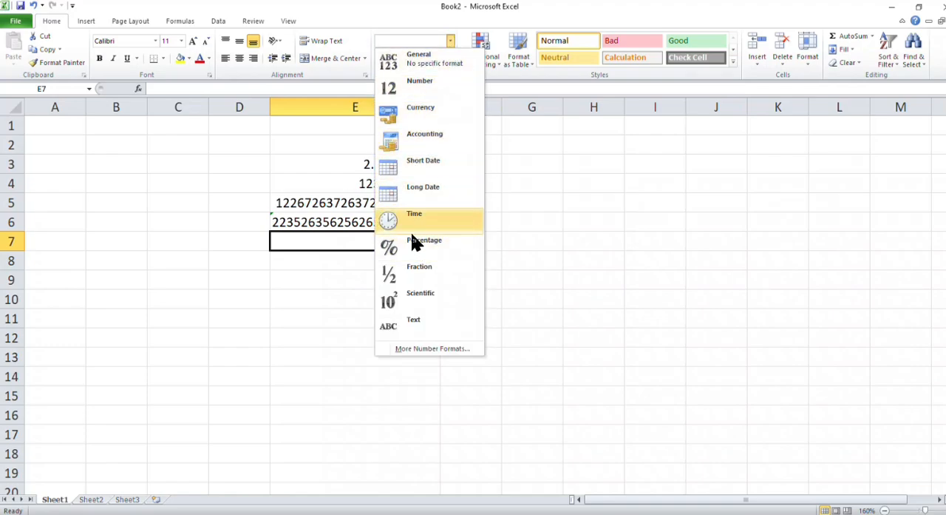
{"action": "left_click", "coordinate": [321, 186]}
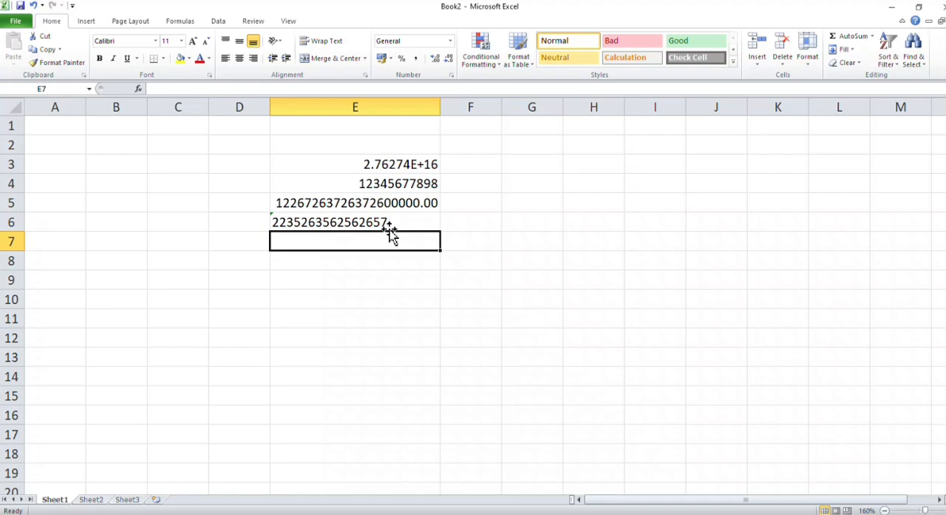
Step: Clear the sample numbers from cells E3:E6
{"action": "left_click_drag", "start_coordinate": [381, 159], "coordinate": [377, 215]}
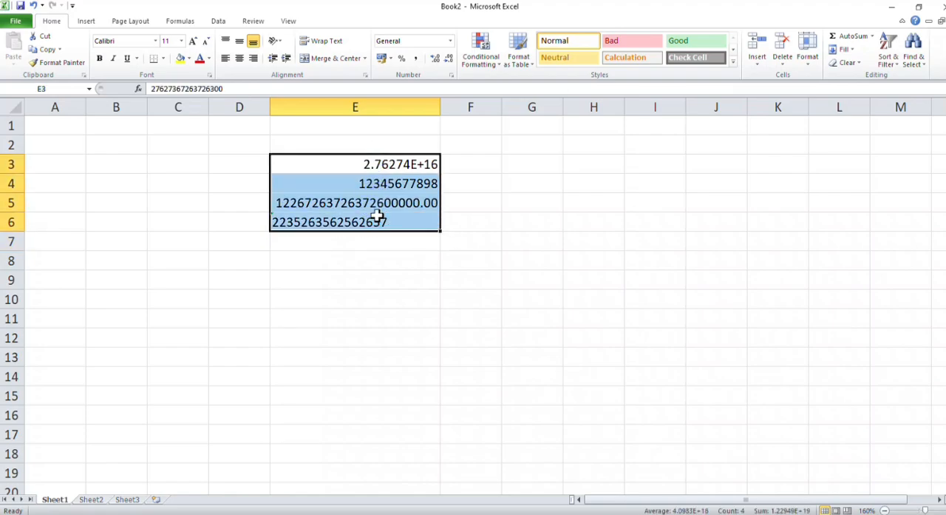
{"action": "key", "text": "Delete"}
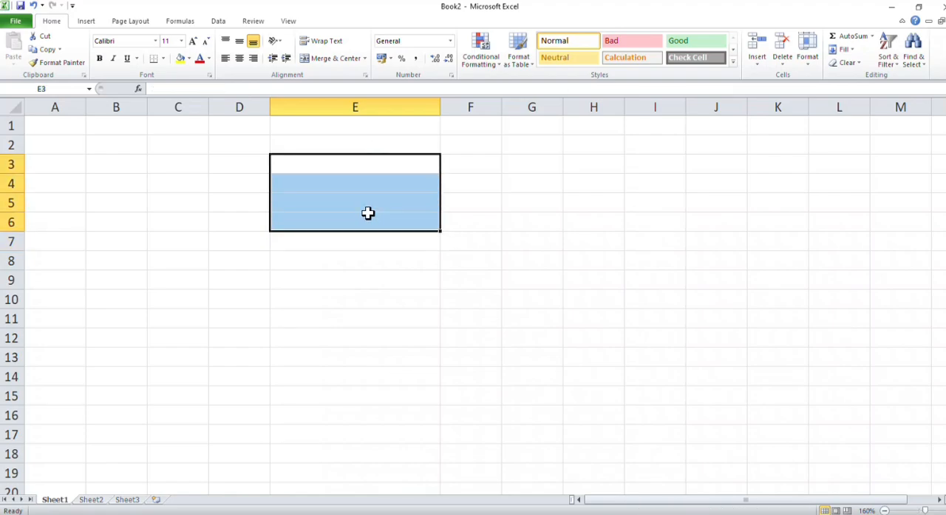
{"action": "left_click", "coordinate": [245, 179]}
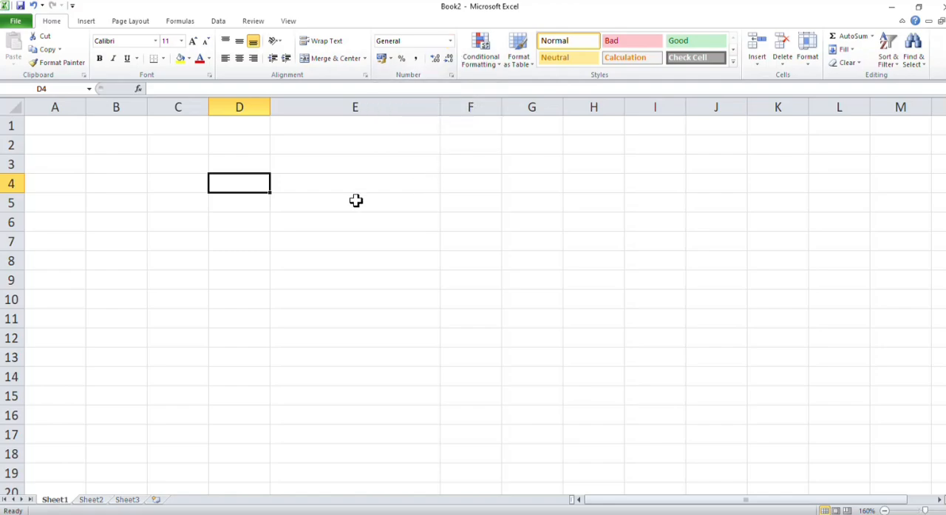
Step: Widen column B to a little over twice its width and select cell B1
{"action": "left_click", "coordinate": [111, 127]}
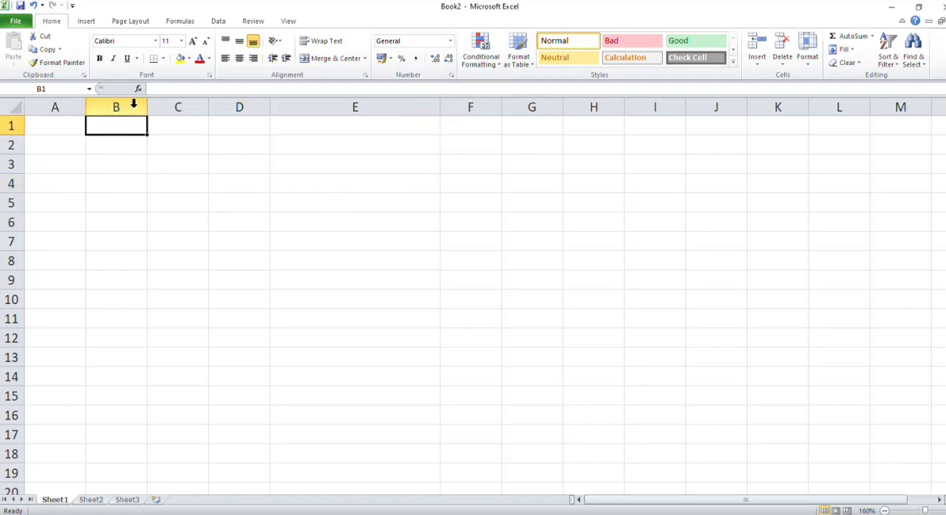
{"action": "left_click_drag", "start_coordinate": [148, 100], "coordinate": [222, 104]}
{"action": "left_click", "coordinate": [181, 122]}
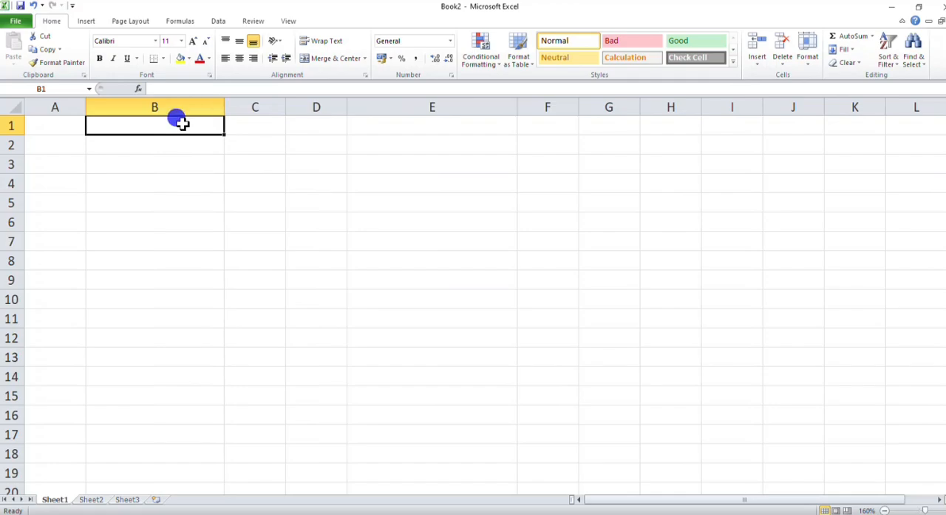
Step: Enter the heading NUMBER in cell B1
{"action": "type", "text": "NUM"}
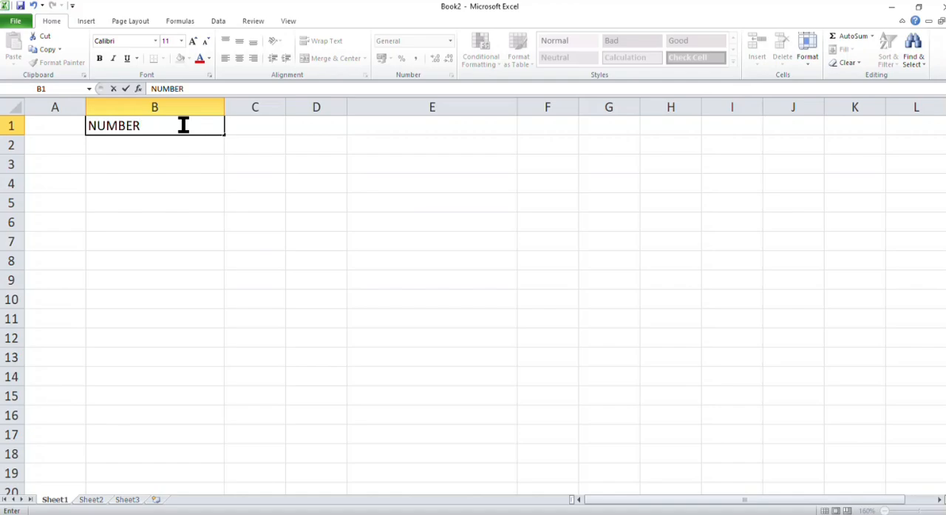
{"action": "type", "text": "BER"}
{"action": "left_click", "coordinate": [165, 197]}
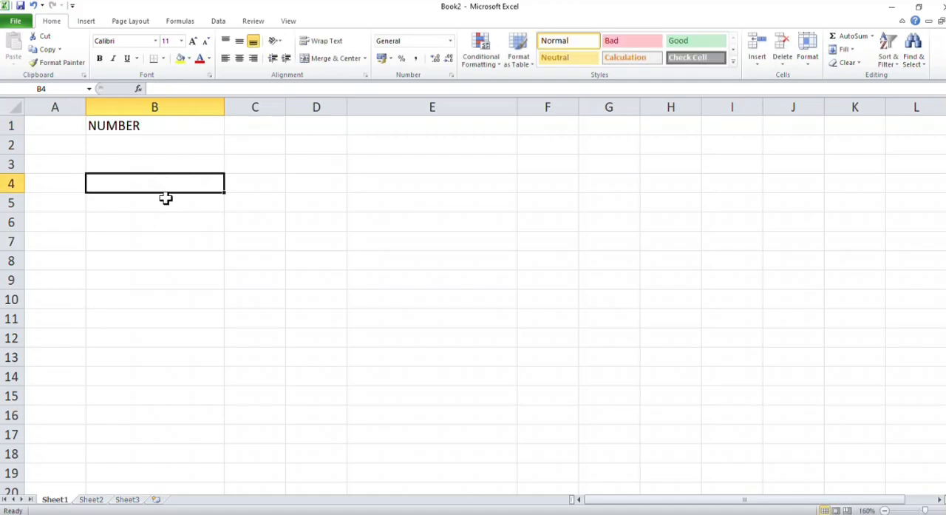
Step: Apply the Number format to the empty cells B2:B9 below the heading
{"action": "left_click", "coordinate": [190, 144]}
{"action": "left_click_drag", "start_coordinate": [190, 144], "coordinate": [179, 280]}
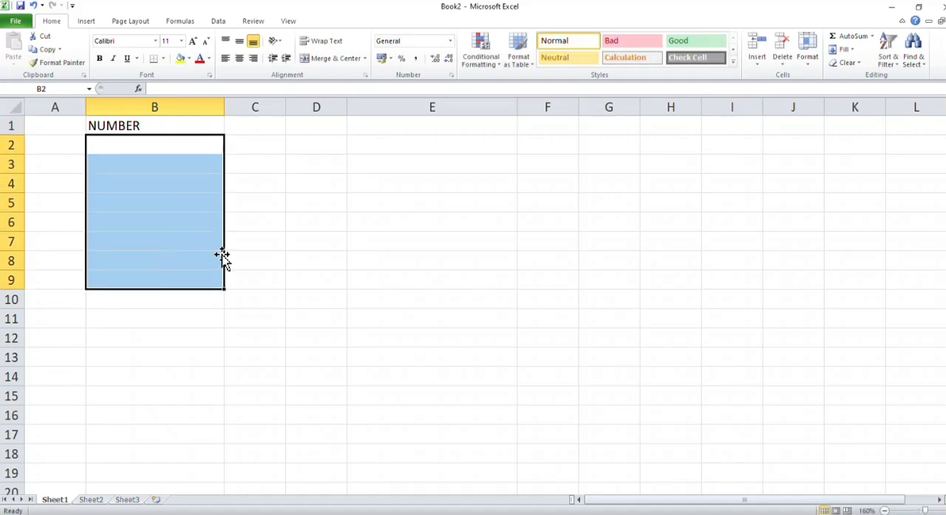
{"action": "left_click", "coordinate": [450, 42]}
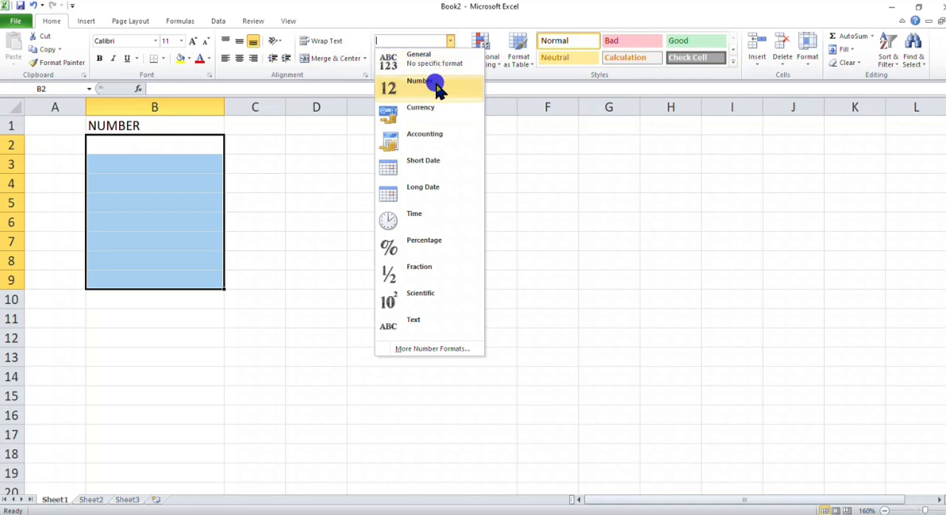
{"action": "left_click", "coordinate": [433, 86]}
{"action": "left_click", "coordinate": [188, 156]}
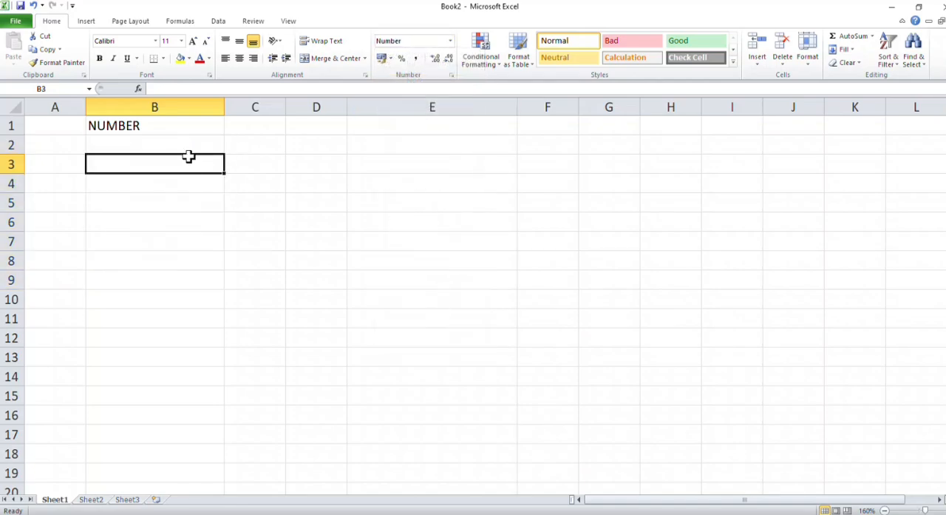
{"action": "left_click", "coordinate": [178, 139]}
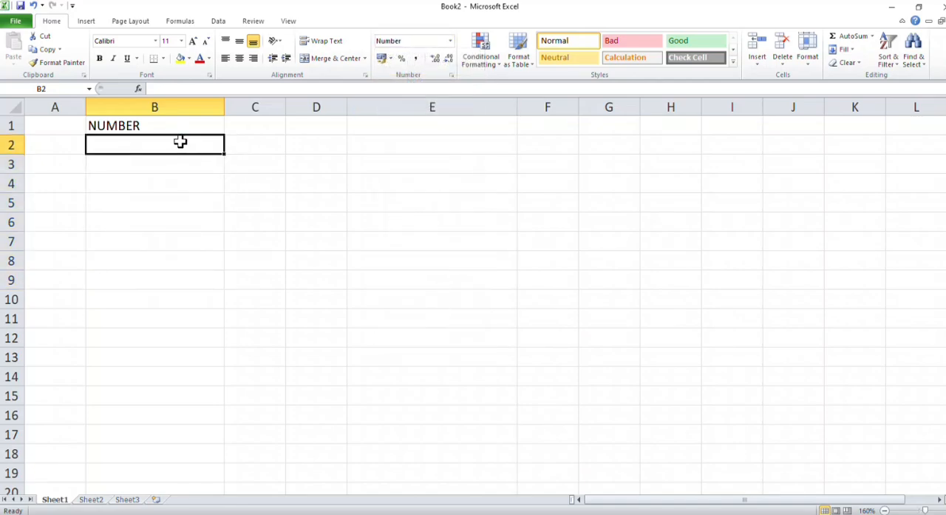
{"action": "type", "text": "72673"}
{"action": "key", "text": "Return"}
{"action": "type", "text": "3764"}
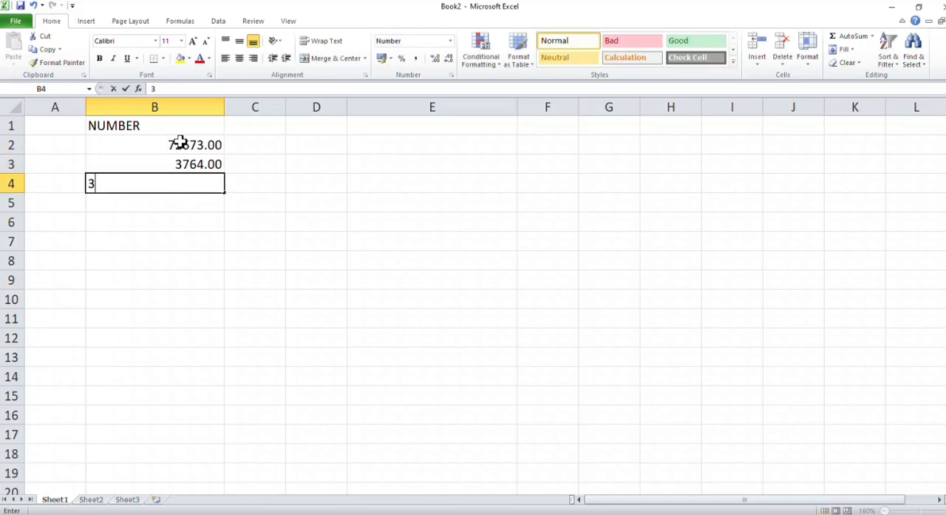
{"action": "type", "text": "23"}
{"action": "key", "text": "Return"}
{"action": "type", "text": "37463"}
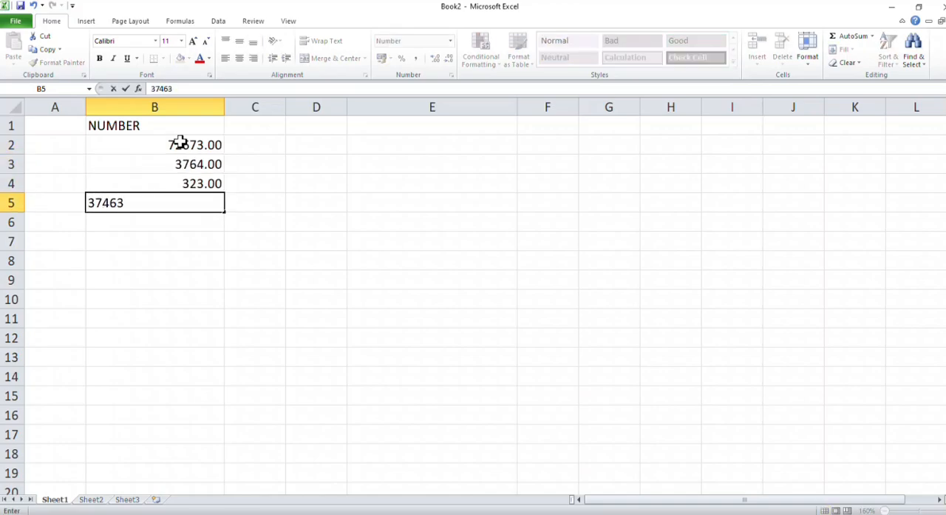
{"action": "key", "text": "Return"}
{"action": "type", "text": "1726716372"}
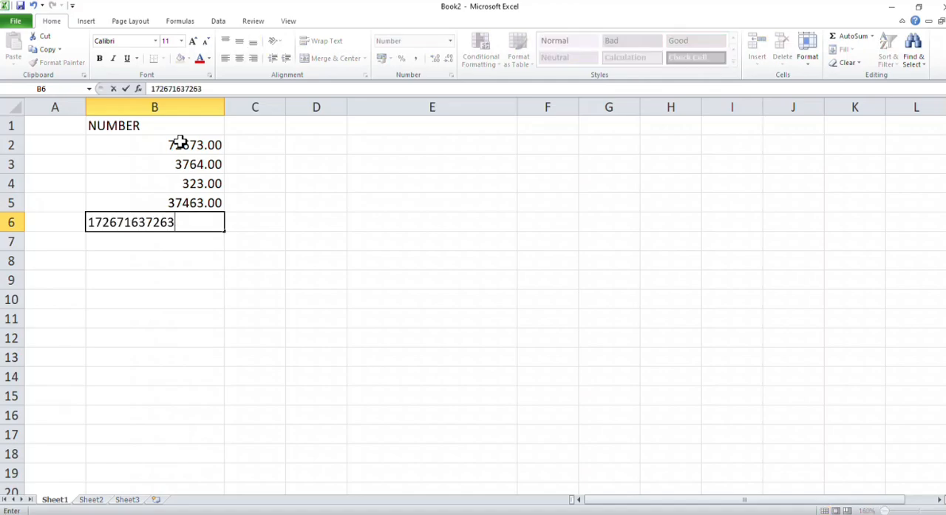
{"action": "type", "text": "63"}
{"action": "key", "text": "Return"}
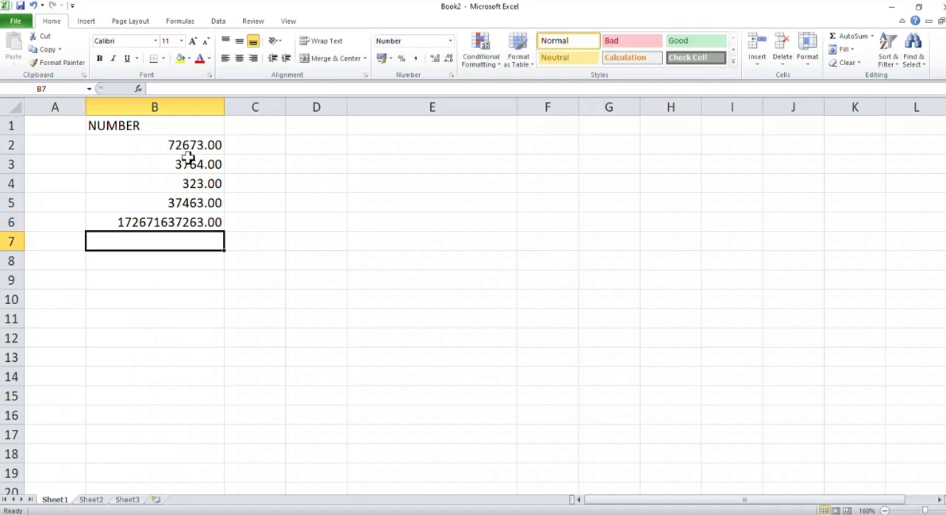
Step: Set the Number format of cells B2:B6 to 0 decimal places in the Format Cells dialog
{"action": "left_click", "coordinate": [207, 143]}
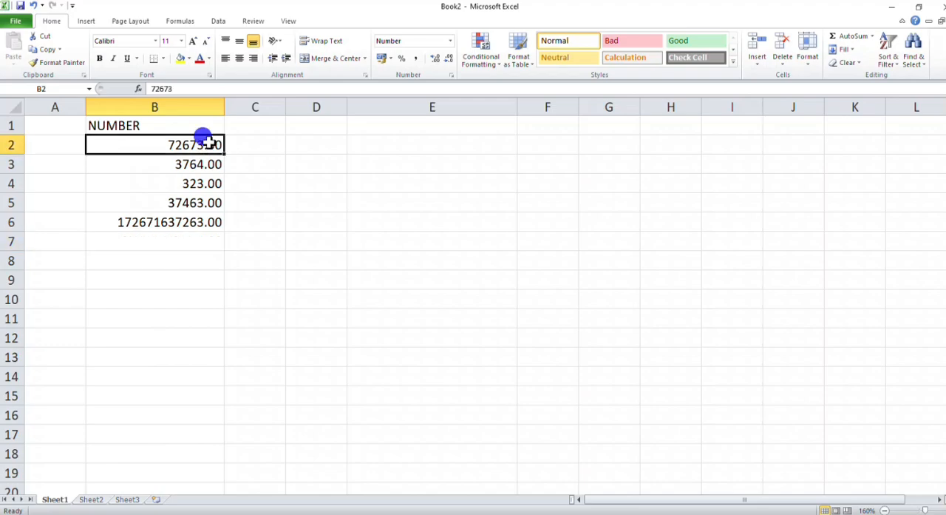
{"action": "left_click_drag", "start_coordinate": [206, 142], "coordinate": [193, 226]}
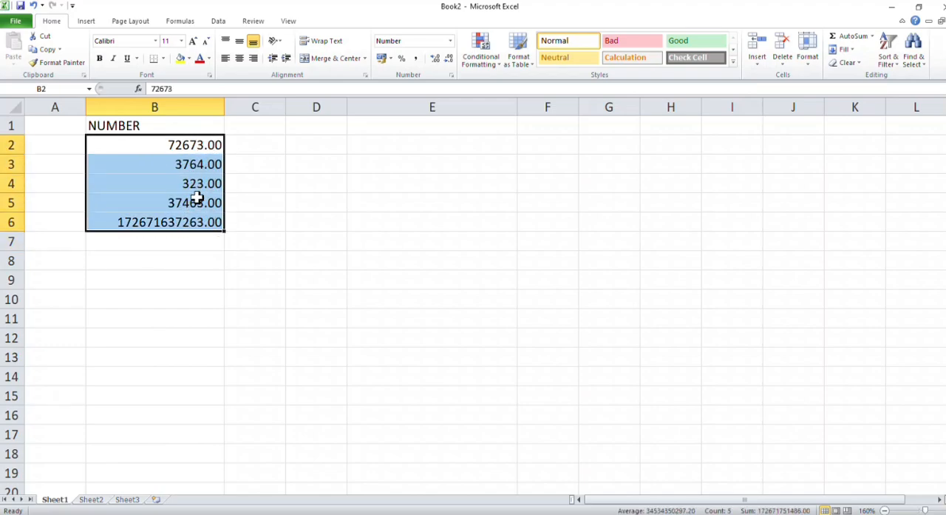
{"action": "left_click", "coordinate": [450, 41]}
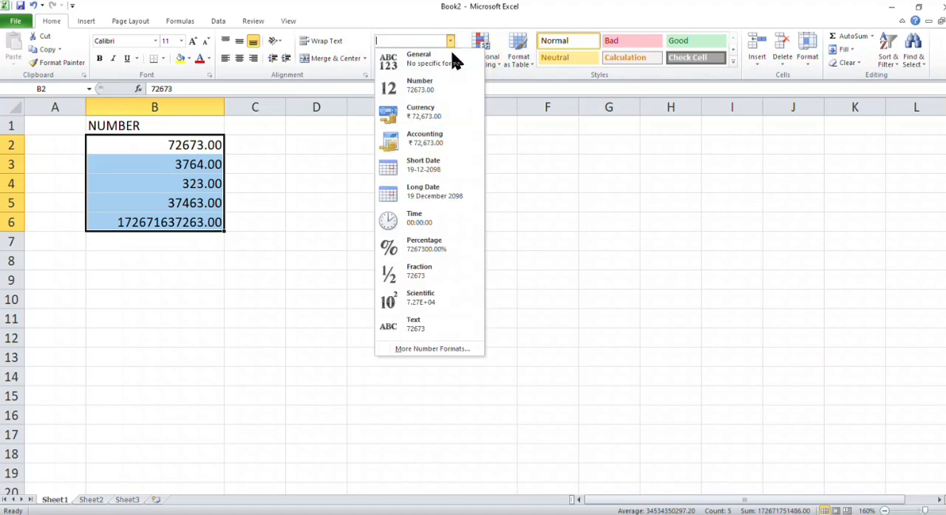
{"action": "left_click", "coordinate": [425, 351]}
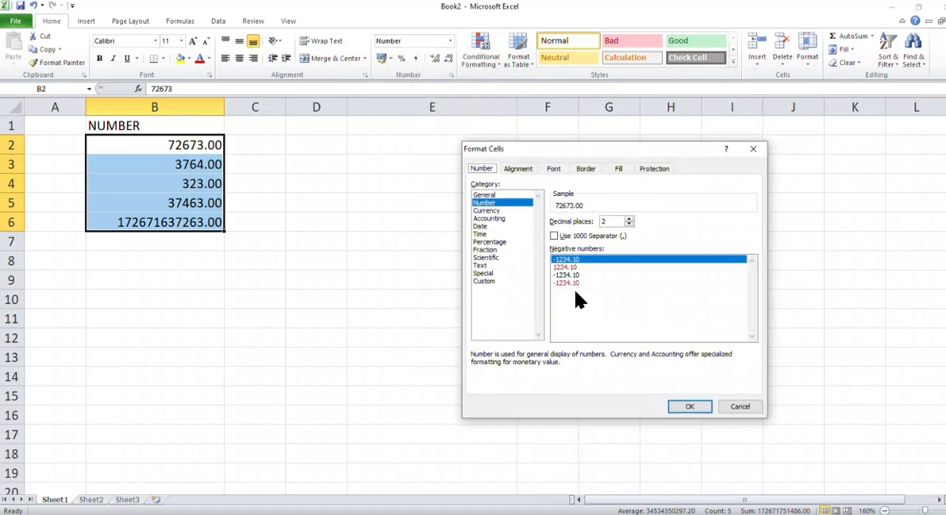
{"action": "left_click", "coordinate": [630, 224]}
{"action": "left_click", "coordinate": [629, 224]}
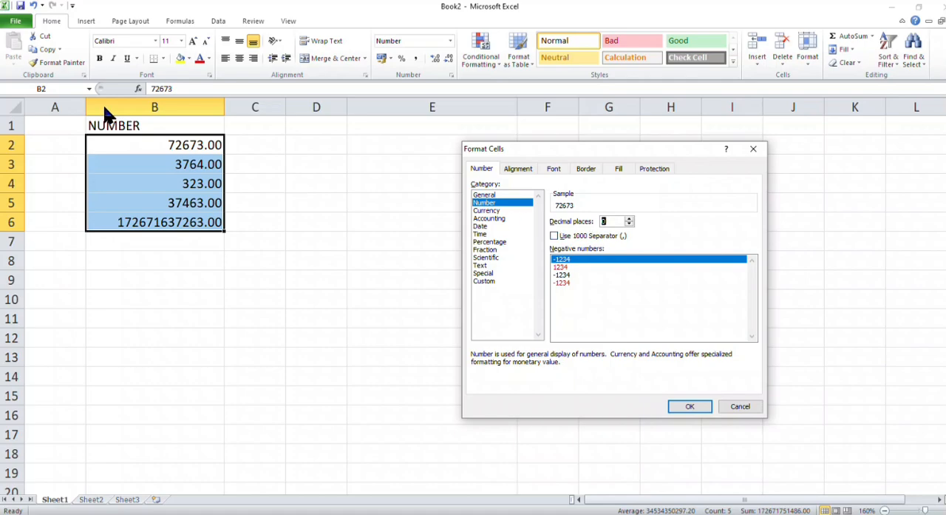
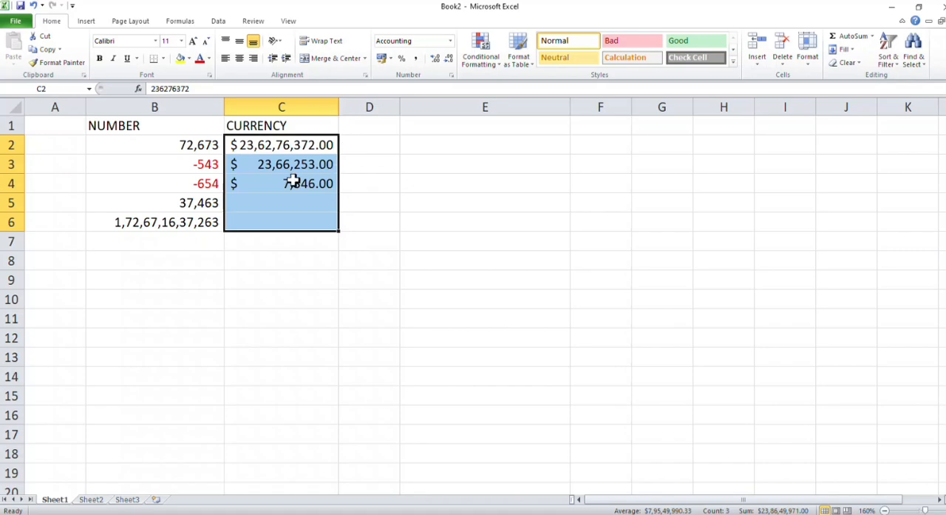
Step: Enter the heading ACCOUNTING in cell D1 and widen column D to fit it
{"action": "left_click", "coordinate": [382, 126]}
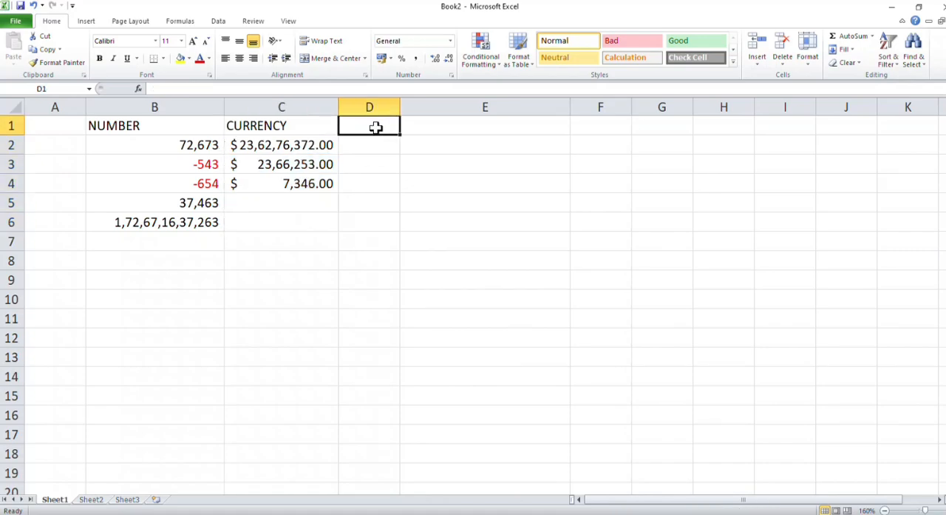
{"action": "type", "text": "AC"}
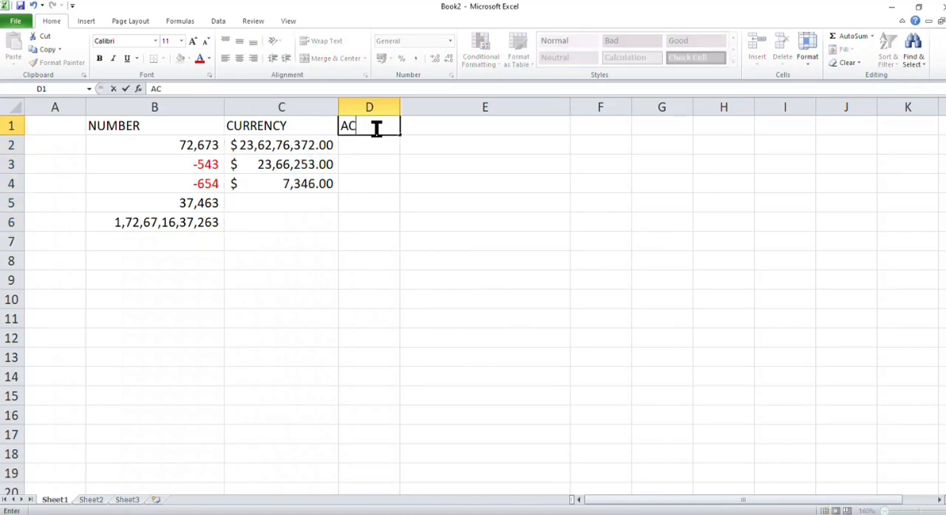
{"action": "type", "text": "COUN"}
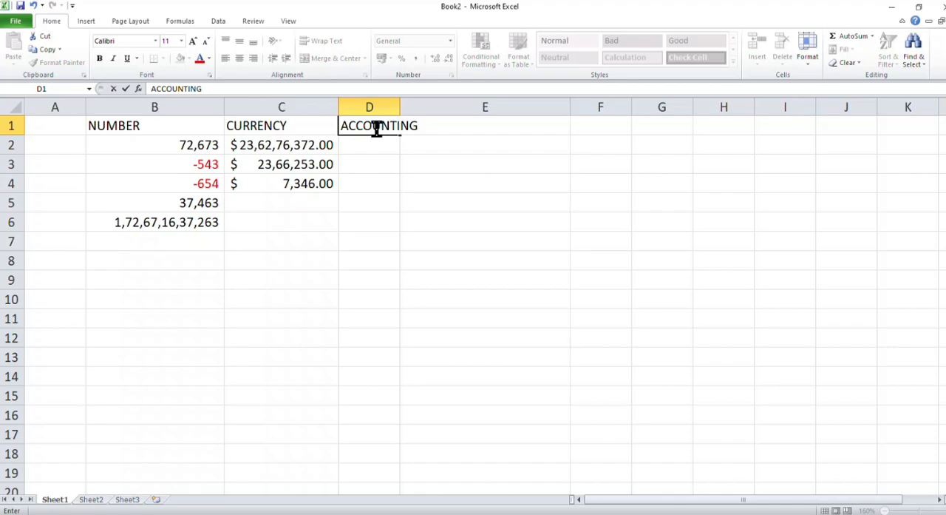
{"action": "type", "text": "TING"}
{"action": "left_click", "coordinate": [404, 216]}
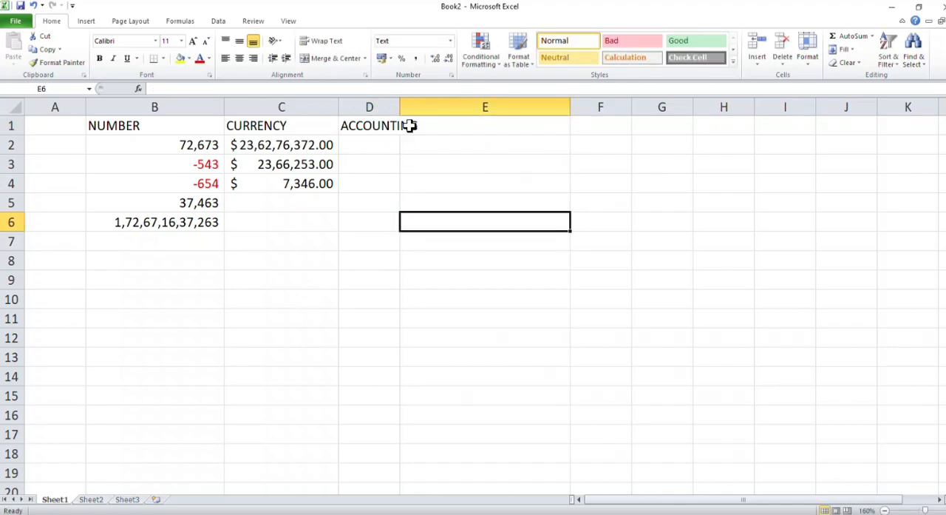
{"action": "left_click_drag", "start_coordinate": [400, 108], "coordinate": [427, 107]}
Step: Fill cells D2 to D4 with the numbers 7367263, 276764 and 27637263
{"action": "left_click", "coordinate": [392, 141]}
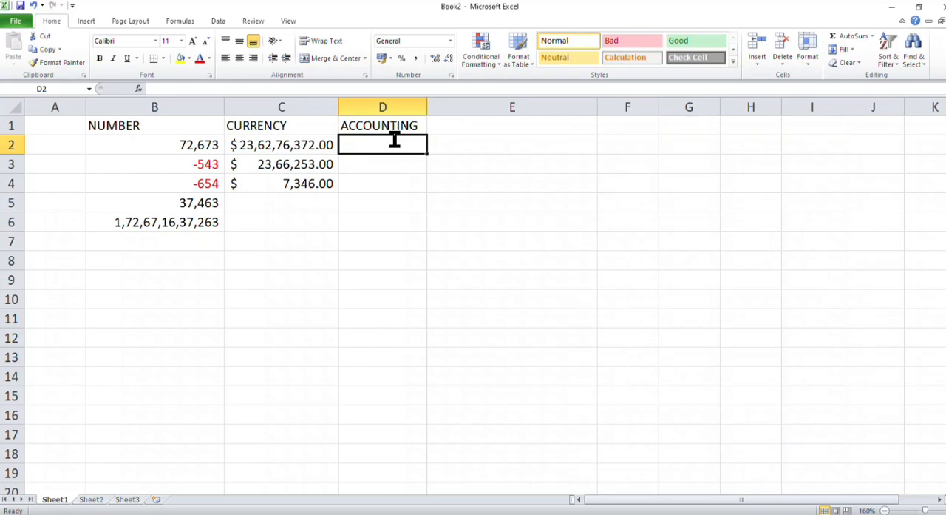
{"action": "type", "text": "7367263"}
{"action": "key", "text": "Return"}
{"action": "type", "text": "2"}
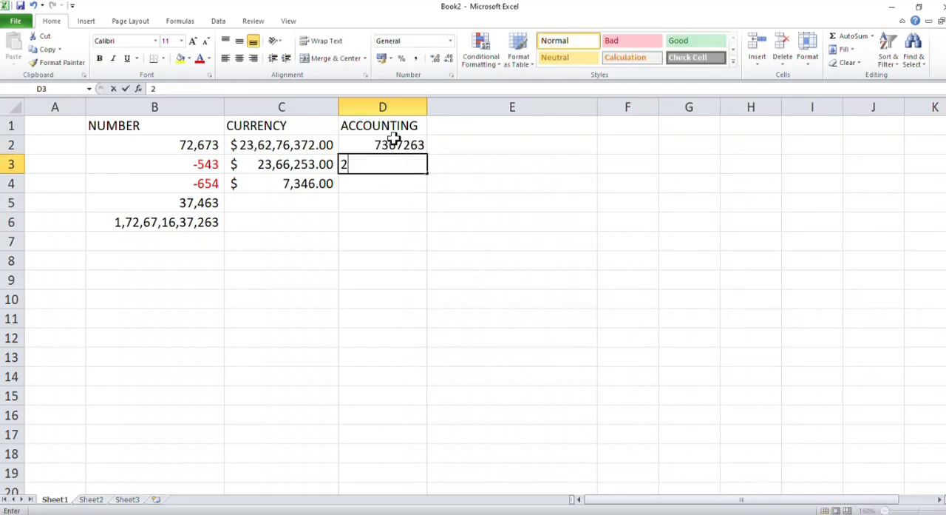
{"action": "type", "text": "76764"}
{"action": "key", "text": "Return"}
{"action": "type", "text": "2"}
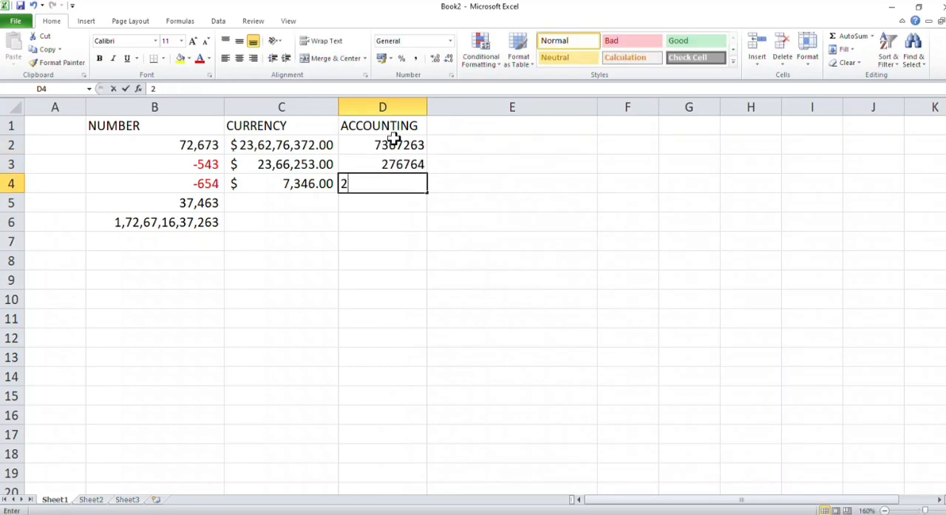
{"action": "type", "text": "7637263"}
{"action": "key", "text": "Return"}
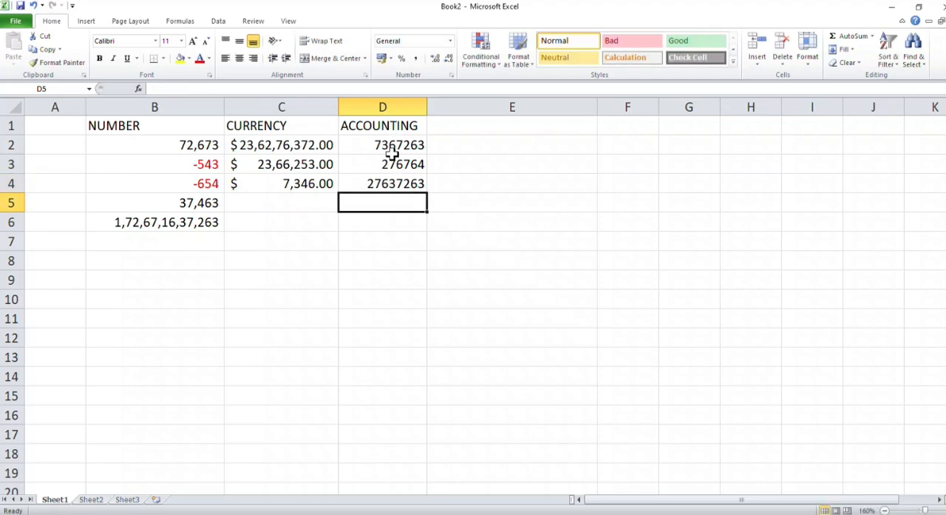
Step: Apply the Accounting format to cells D2:D4 and widen columns D and C
{"action": "left_click_drag", "start_coordinate": [398, 143], "coordinate": [392, 182]}
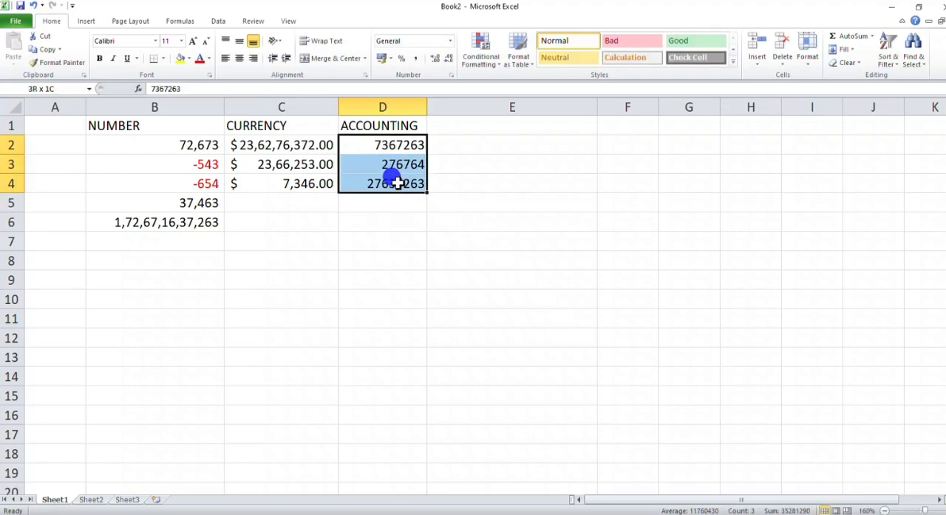
{"action": "left_click", "coordinate": [449, 41]}
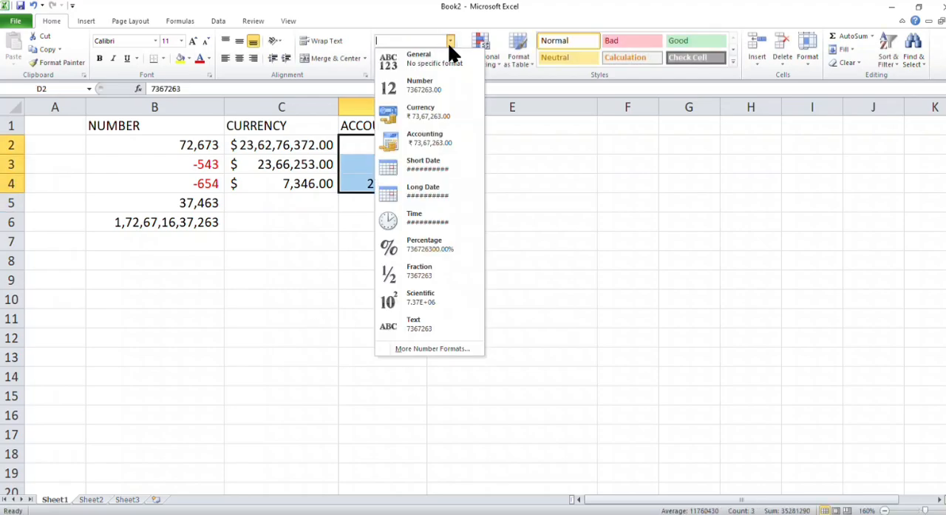
{"action": "left_click", "coordinate": [429, 138]}
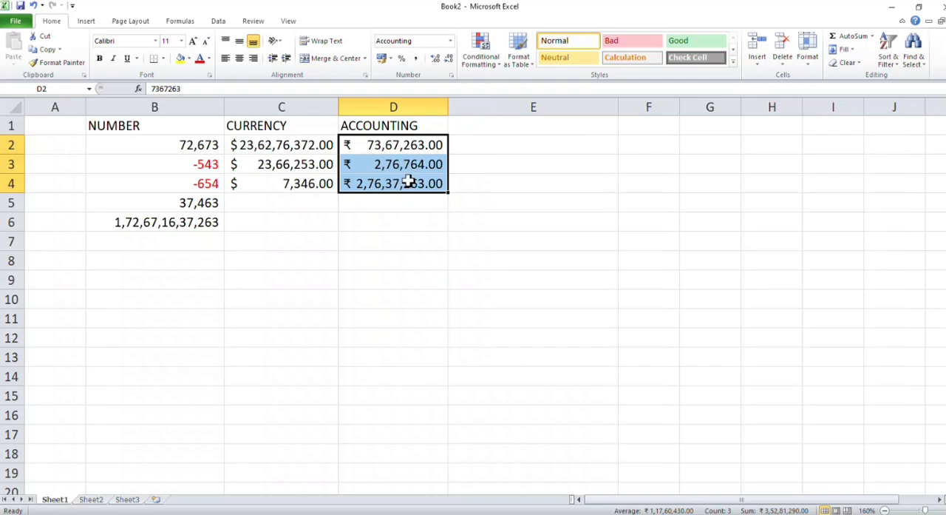
{"action": "left_click_drag", "start_coordinate": [449, 106], "coordinate": [494, 106]}
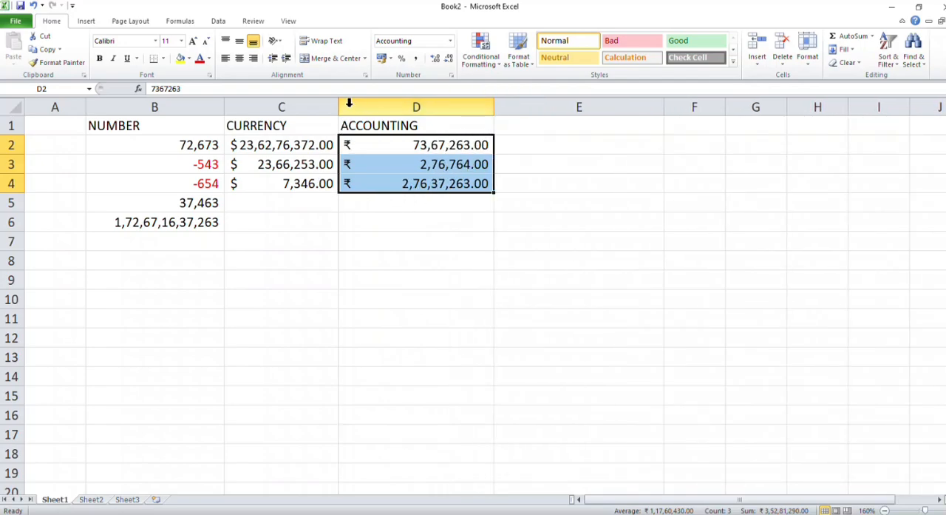
{"action": "left_click_drag", "start_coordinate": [339, 106], "coordinate": [350, 105]}
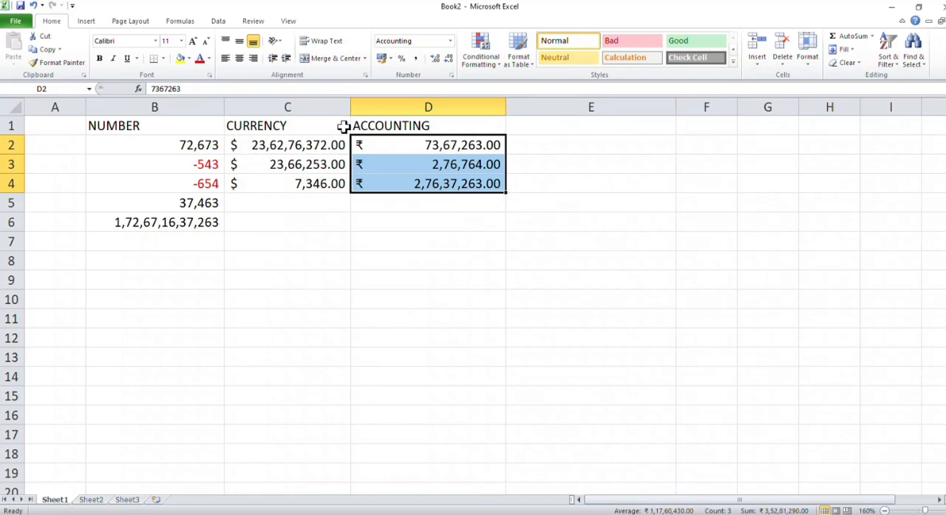
Step: Replace the value in cell C4 of the CURRENCY column with 0
{"action": "left_click", "coordinate": [286, 217]}
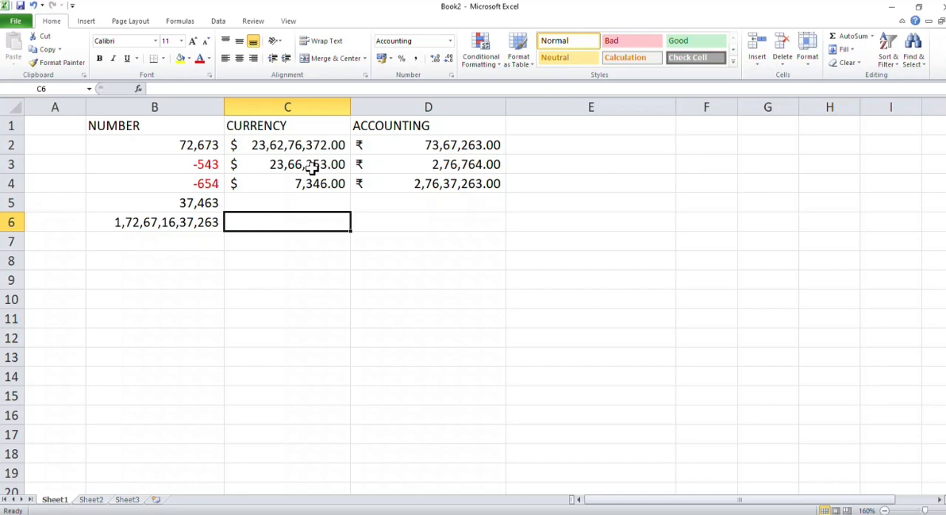
{"action": "left_click", "coordinate": [310, 182]}
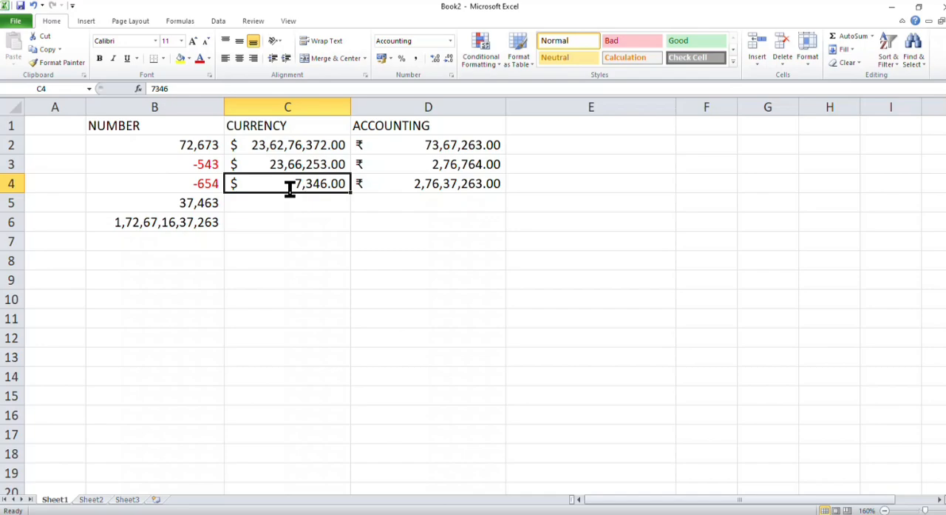
{"action": "type", "text": "0"}
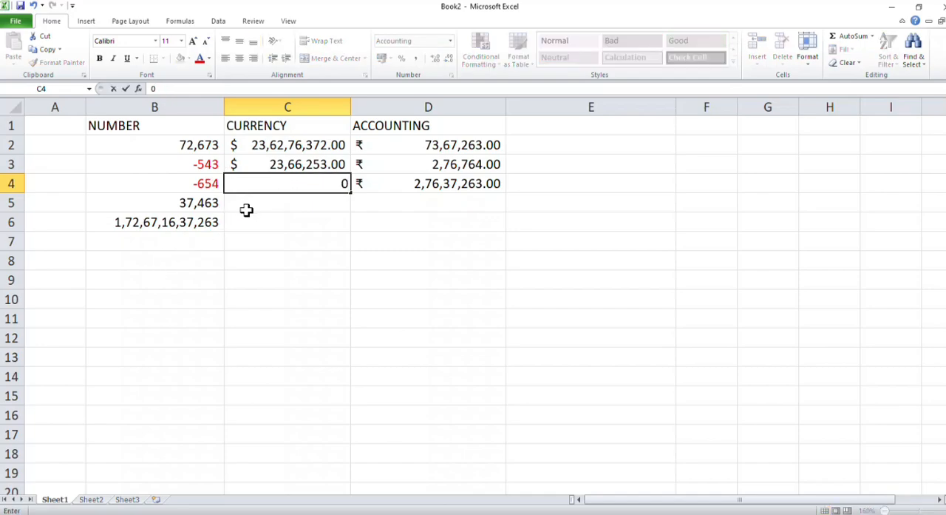
{"action": "left_click", "coordinate": [276, 201]}
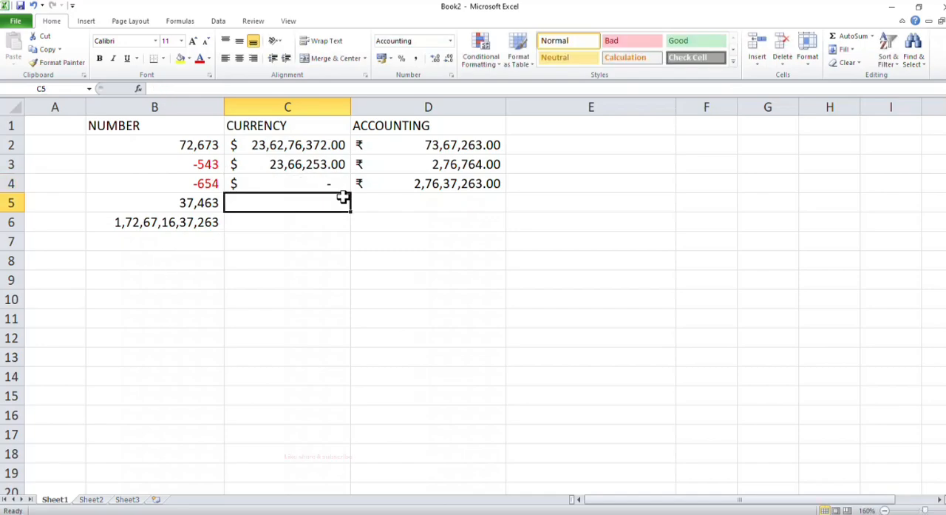
Step: Apply the Currency number format to cells C2:C4
{"action": "left_click_drag", "start_coordinate": [308, 145], "coordinate": [310, 183]}
{"action": "left_click", "coordinate": [450, 42]}
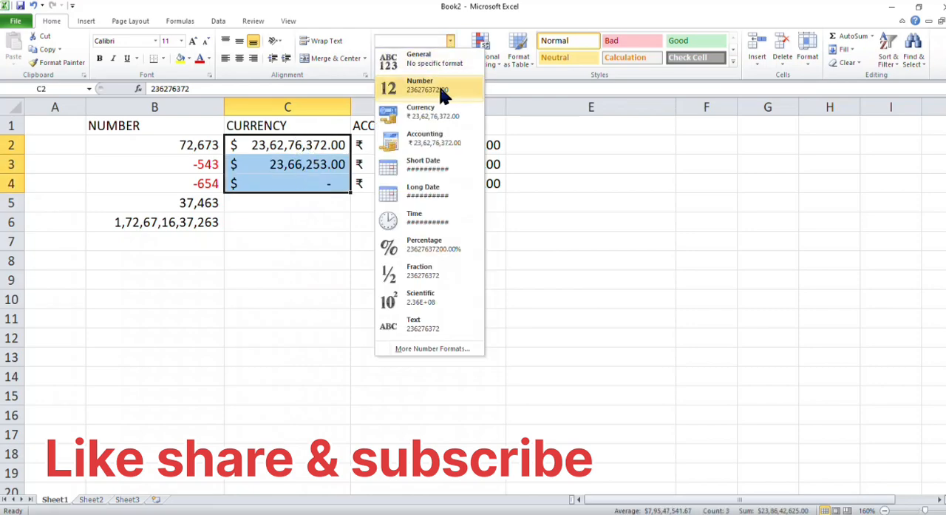
{"action": "left_click", "coordinate": [422, 116]}
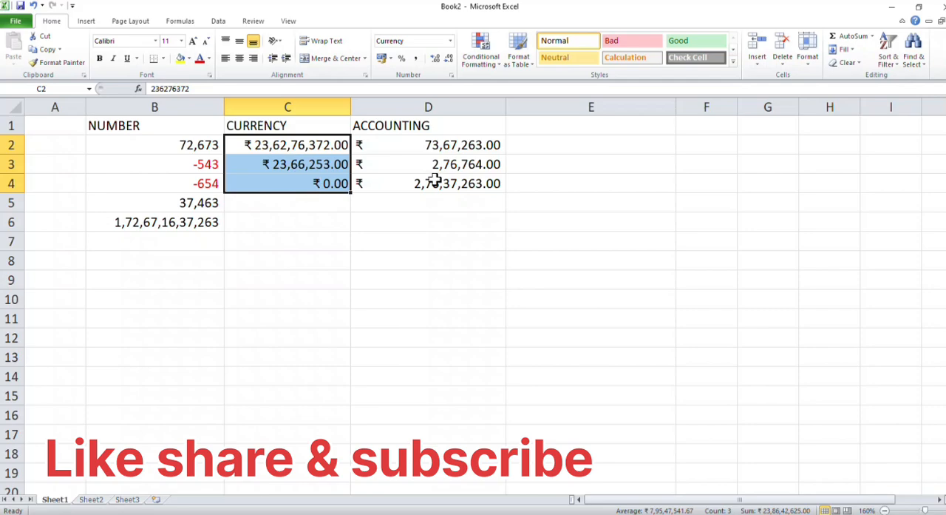
Step: Replace the value in cell D3 of the ACCOUNTING column with 0
{"action": "left_click", "coordinate": [444, 143]}
{"action": "left_click_drag", "start_coordinate": [446, 143], "coordinate": [437, 177]}
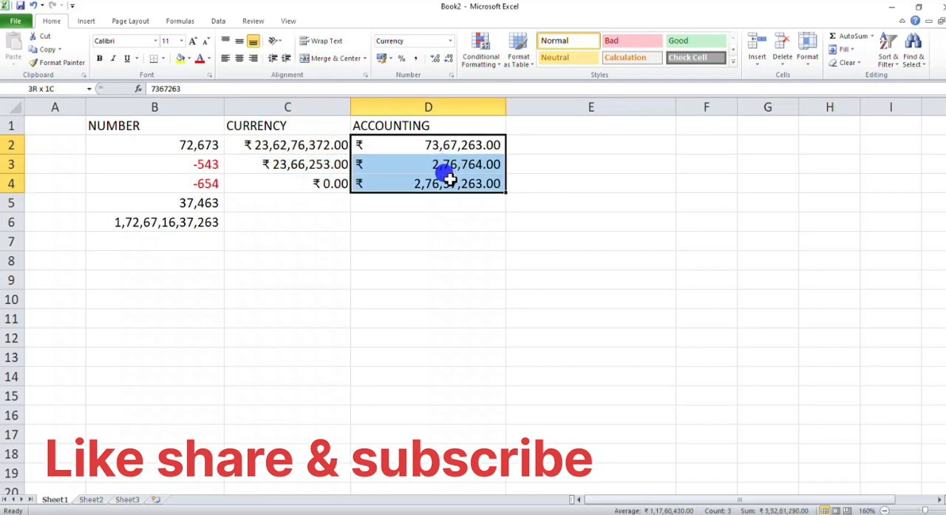
{"action": "left_click", "coordinate": [454, 166]}
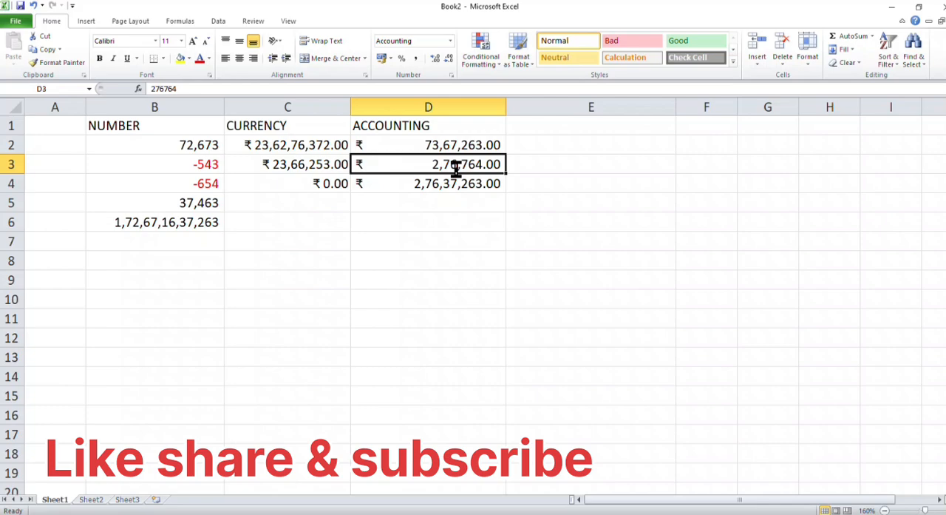
{"action": "type", "text": "0"}
{"action": "key", "text": "Return"}
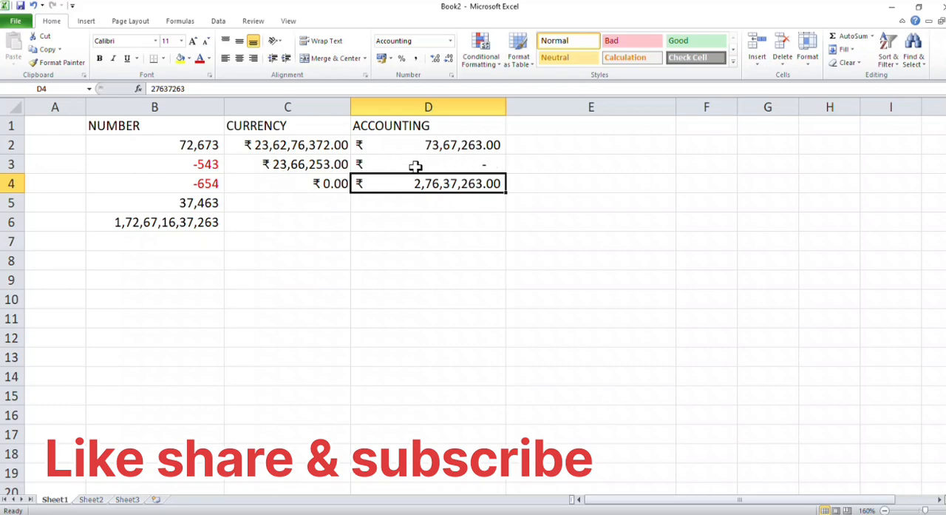
Step: Change the accounting currency symbol of cells D2:D4 to $ English (U.S.)
{"action": "left_click_drag", "start_coordinate": [384, 145], "coordinate": [387, 185]}
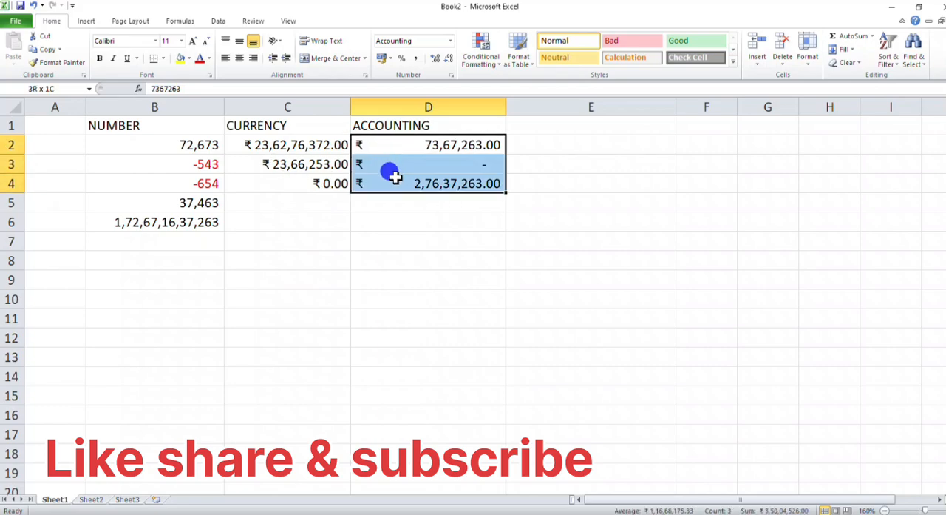
{"action": "left_click", "coordinate": [390, 58]}
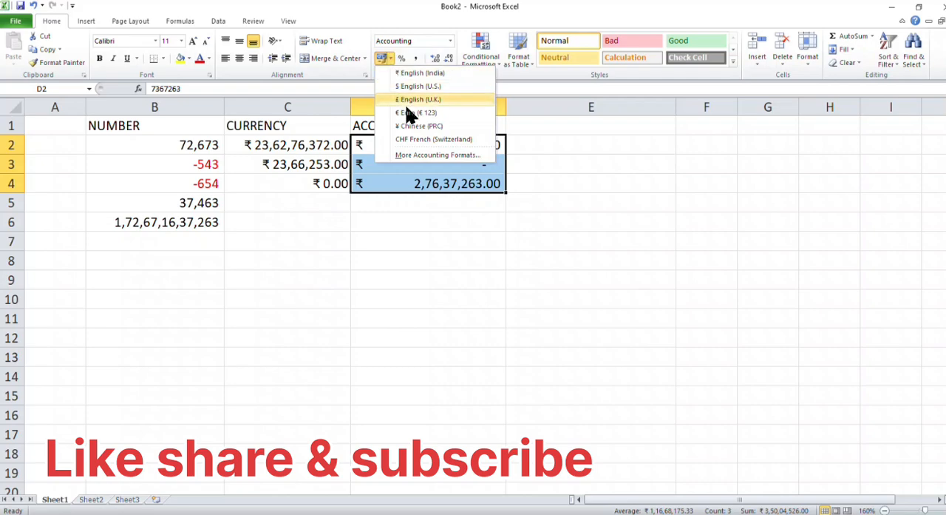
{"action": "left_click", "coordinate": [419, 86]}
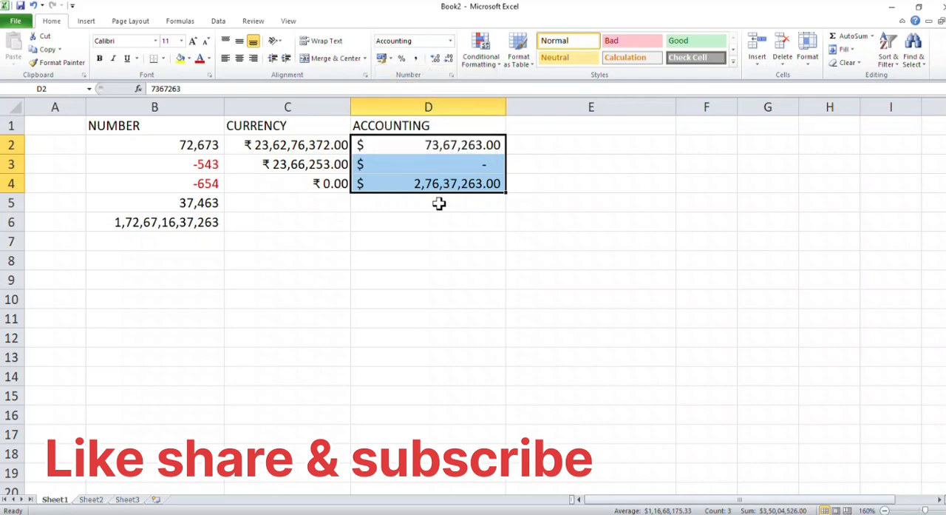
Step: Enter the heading DATE in cell E1
{"action": "left_click", "coordinate": [550, 127]}
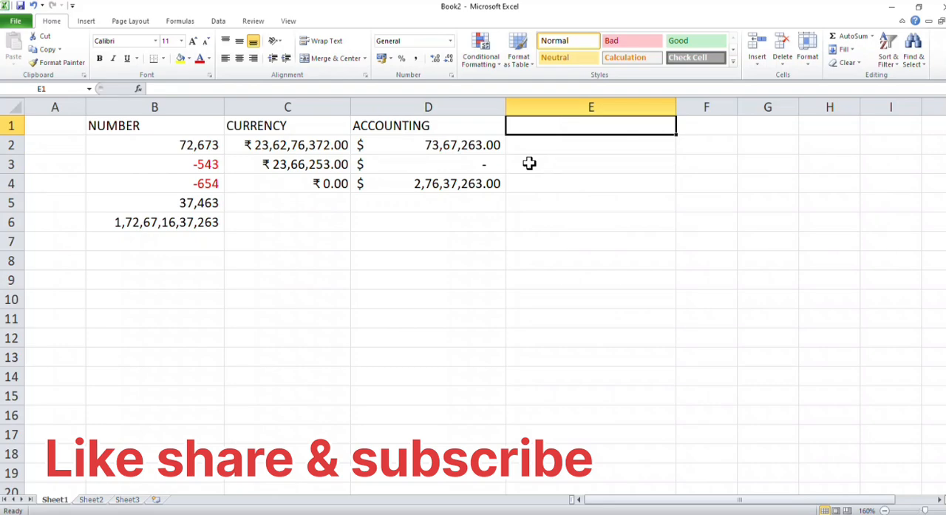
{"action": "type", "text": "DATE"}
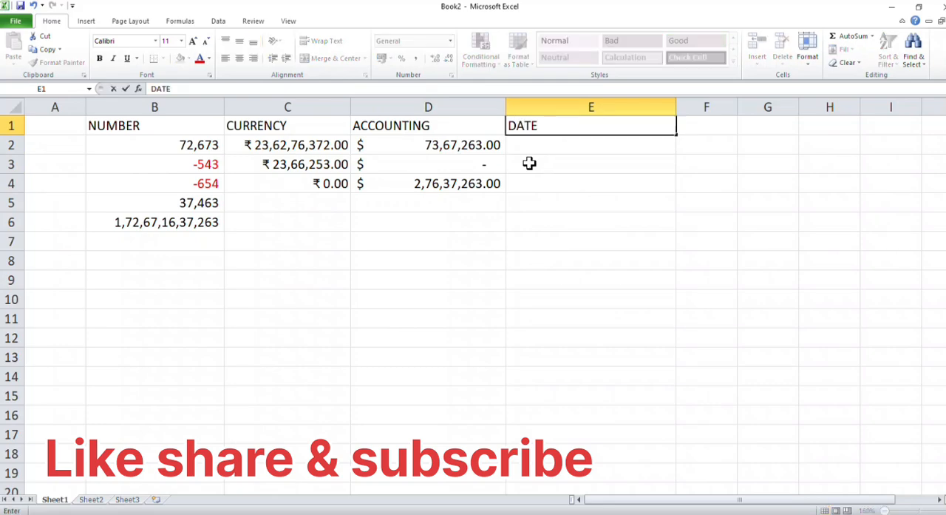
{"action": "key", "text": "Return"}
Step: Enter the date 12-8-2025 in cell E2 below the DATE heading
{"action": "type", "text": "12-82"}
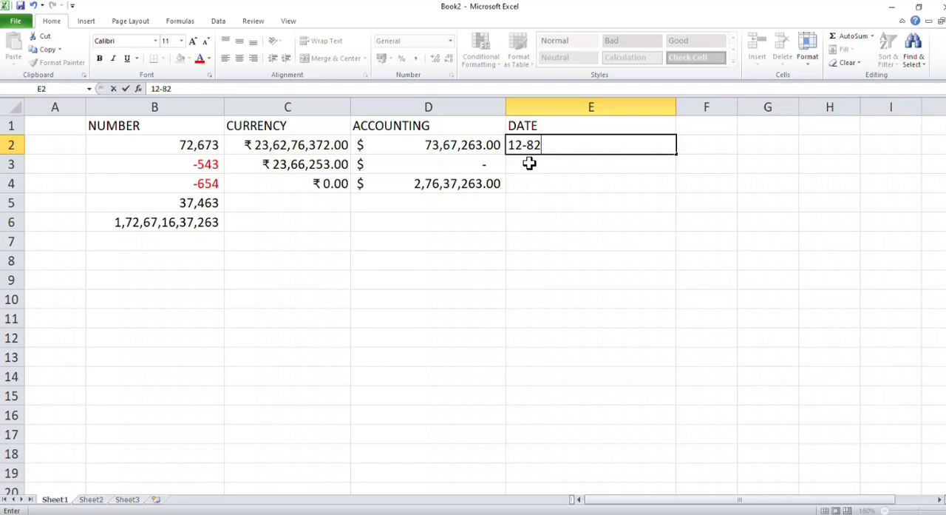
{"action": "type", "text": "025"}
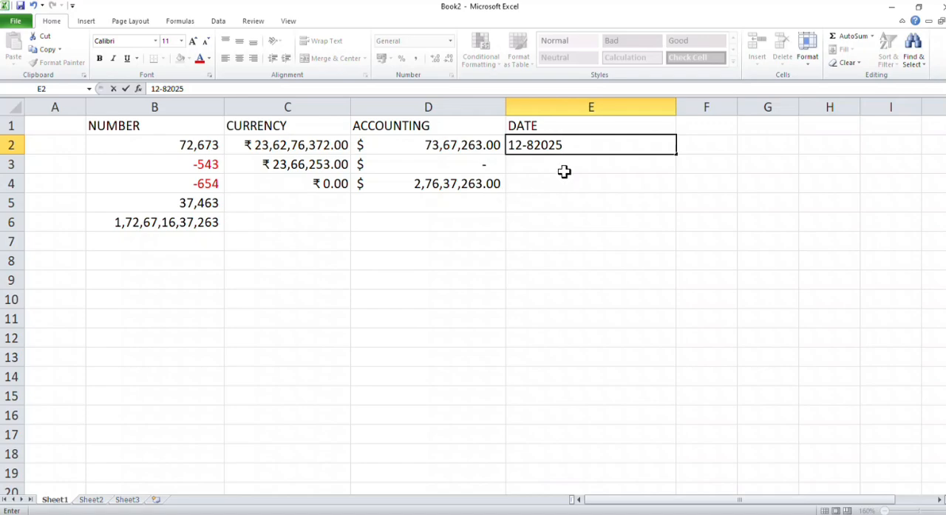
{"action": "double_click", "coordinate": [532, 149]}
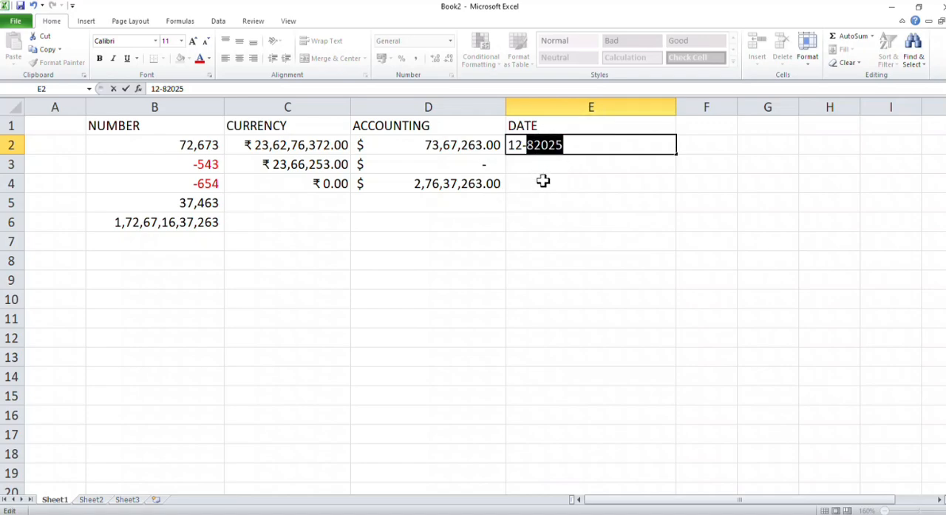
{"action": "left_click", "coordinate": [535, 146]}
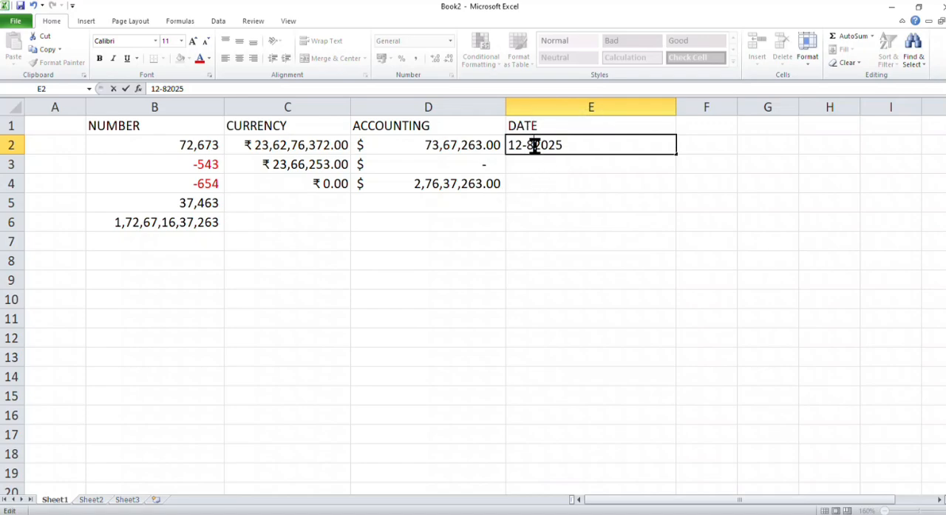
{"action": "type", "text": "-"}
{"action": "left_click", "coordinate": [538, 164]}
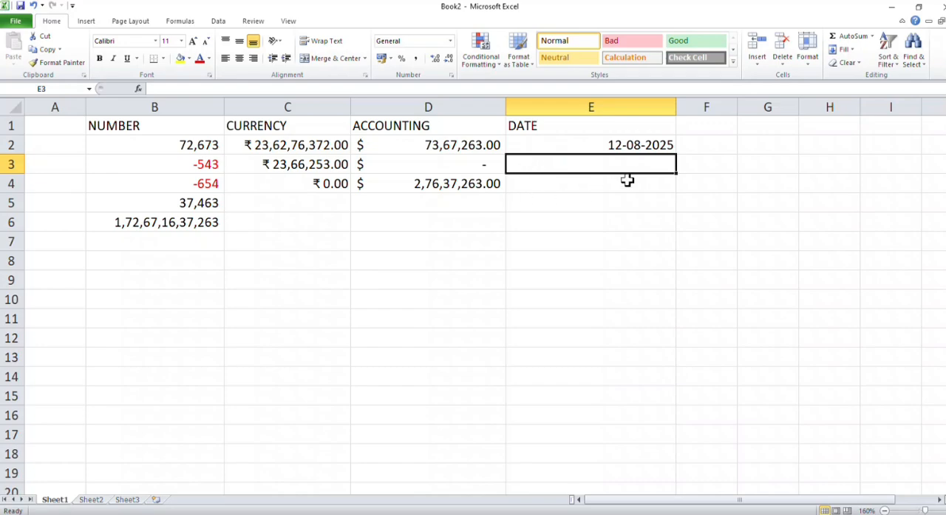
Step: Apply the Long Date format to cells E2:E5 of the DATE column, and switch them back to Short Date
{"action": "left_click", "coordinate": [617, 145]}
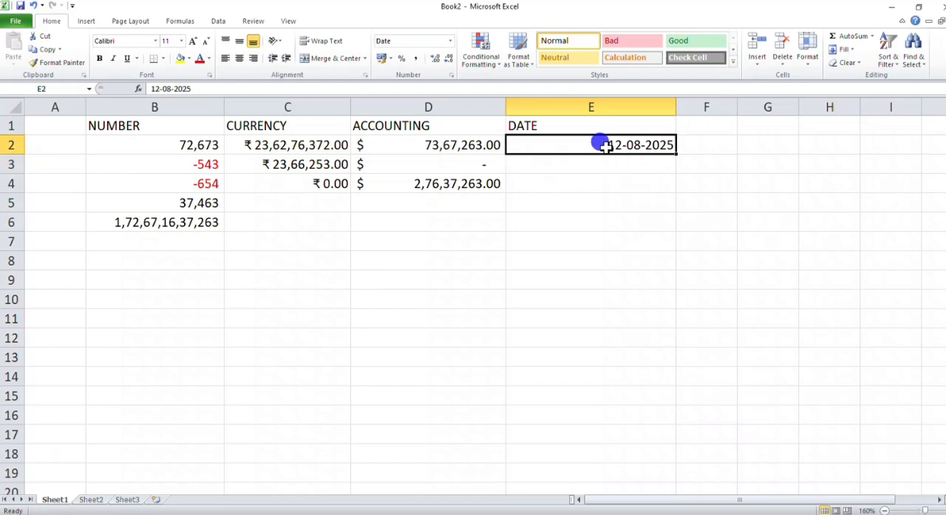
{"action": "left_click_drag", "start_coordinate": [602, 145], "coordinate": [602, 200]}
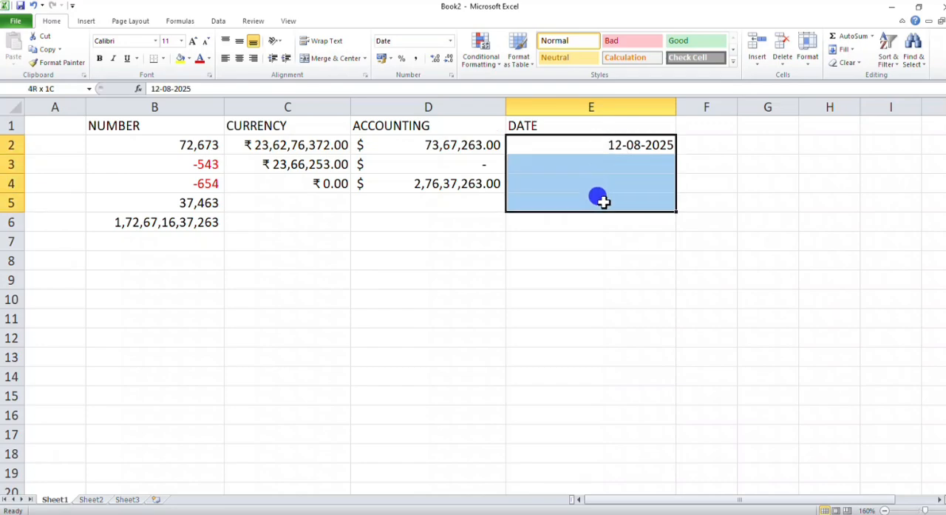
{"action": "left_click", "coordinate": [450, 41]}
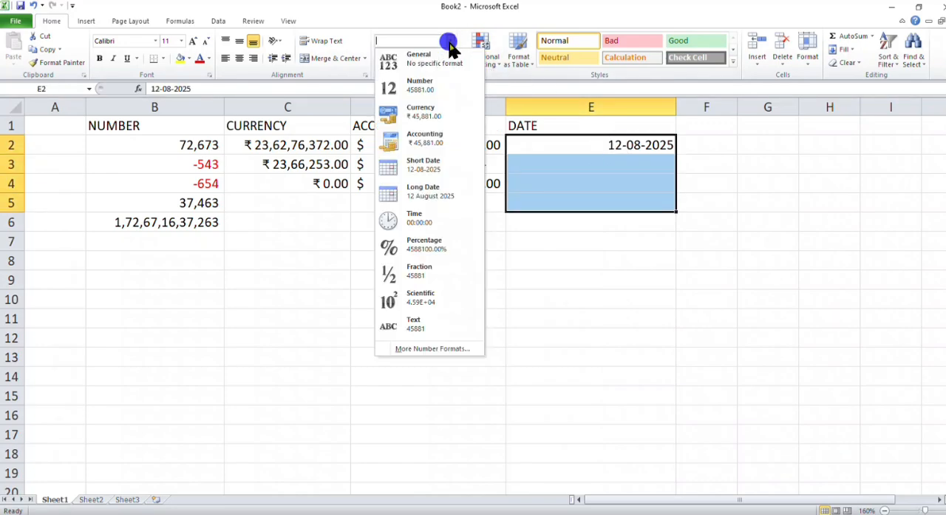
{"action": "left_click", "coordinate": [432, 194]}
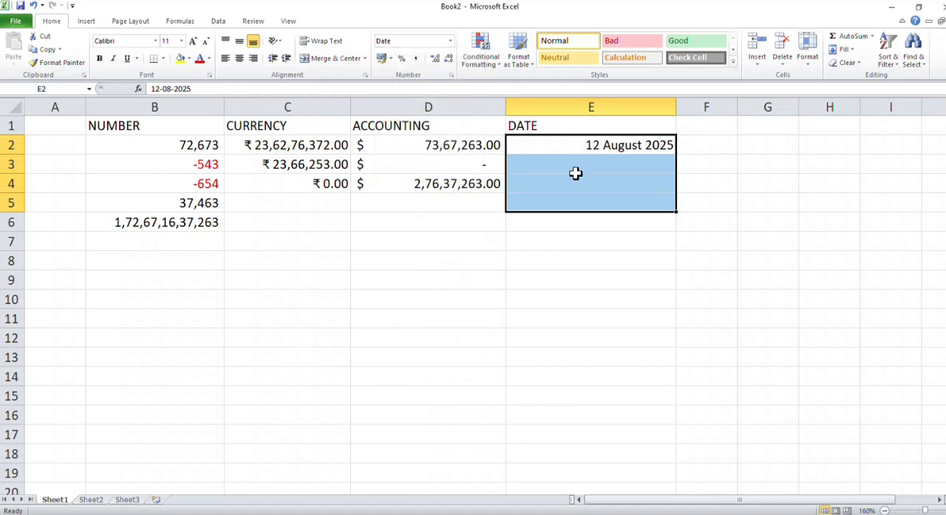
{"action": "left_click", "coordinate": [450, 41]}
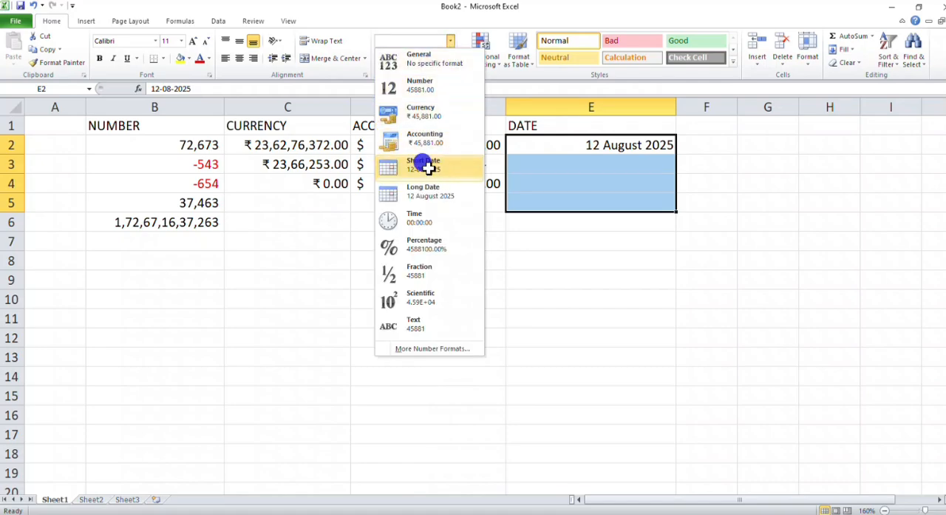
{"action": "left_click", "coordinate": [424, 164]}
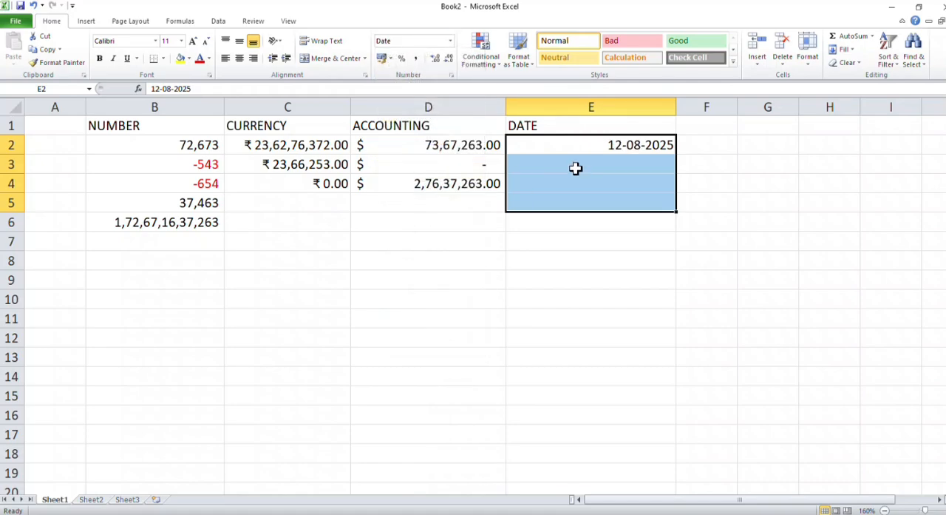
Step: Give cells E2:E5 the date type "Wednesday, 14 March, 2001" and fill the date series from E2 down to E6
{"action": "left_click", "coordinate": [450, 41]}
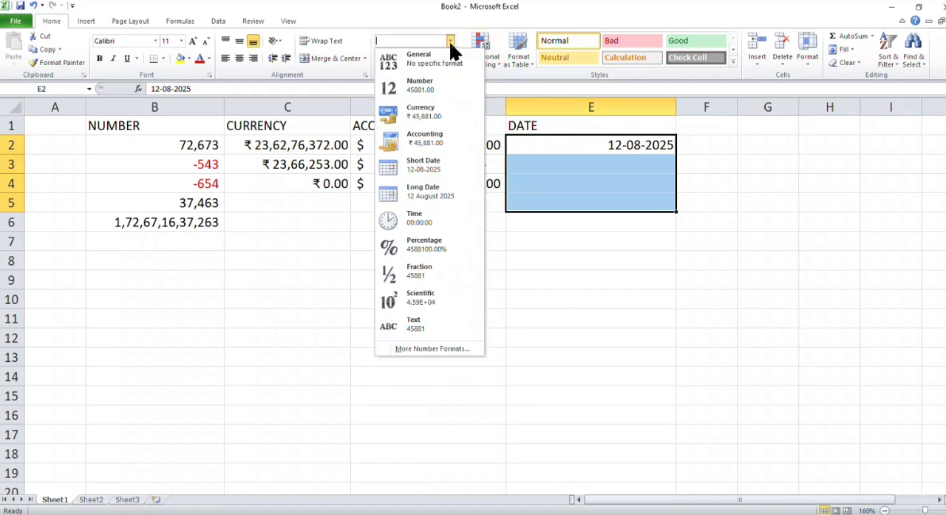
{"action": "left_click", "coordinate": [430, 349]}
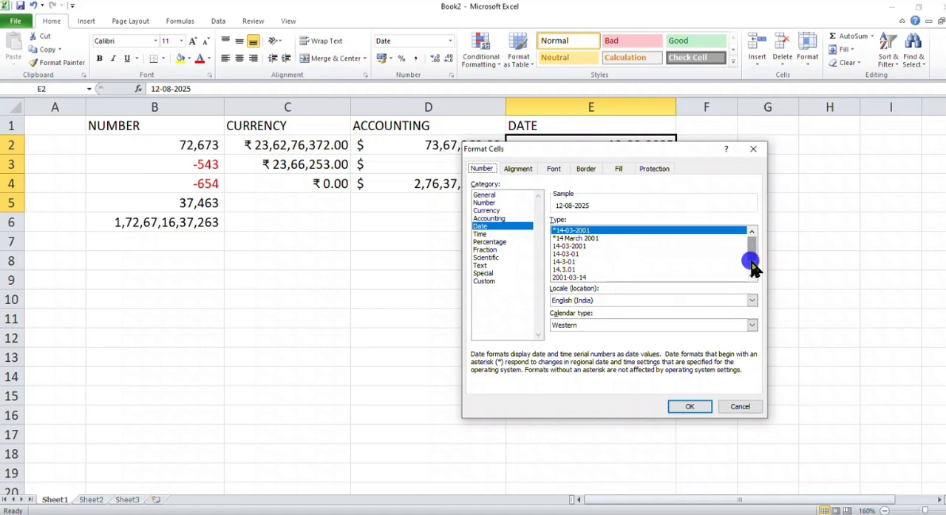
{"action": "scroll", "coordinate": [752, 258], "scroll_direction": "down", "scroll_amount": 1}
{"action": "left_click", "coordinate": [571, 278]}
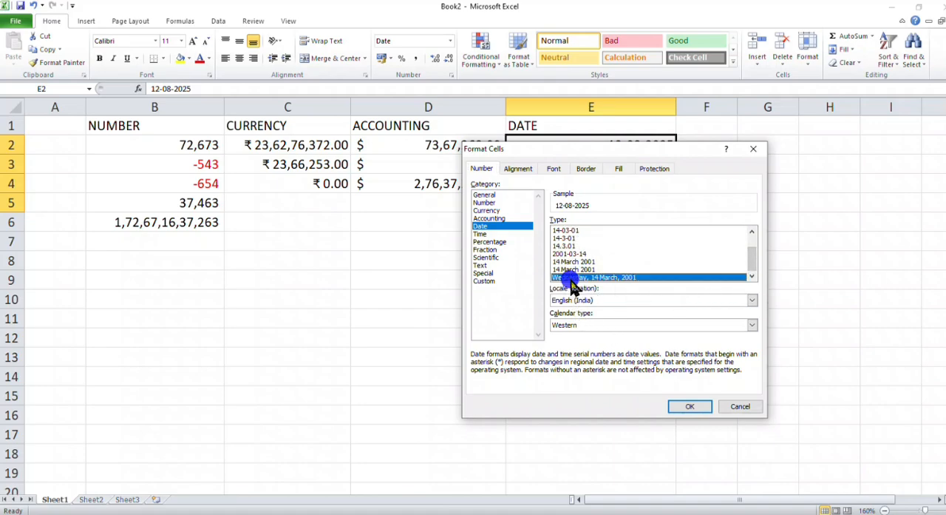
{"action": "left_click", "coordinate": [690, 407]}
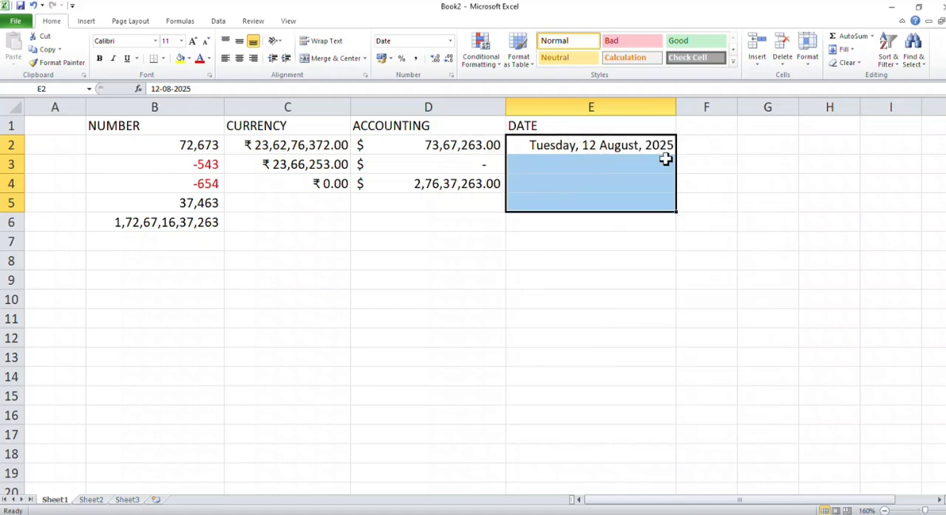
{"action": "left_click", "coordinate": [630, 146]}
{"action": "left_click_drag", "start_coordinate": [667, 153], "coordinate": [664, 225]}
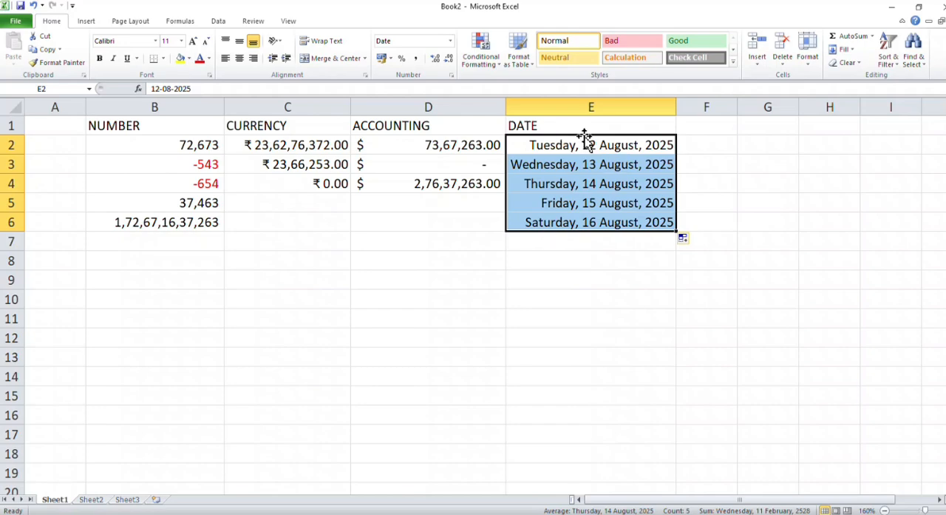
Step: Enter the heading TIME in cell F1 and the time 4:53:3 in cell F2
{"action": "left_click", "coordinate": [706, 126]}
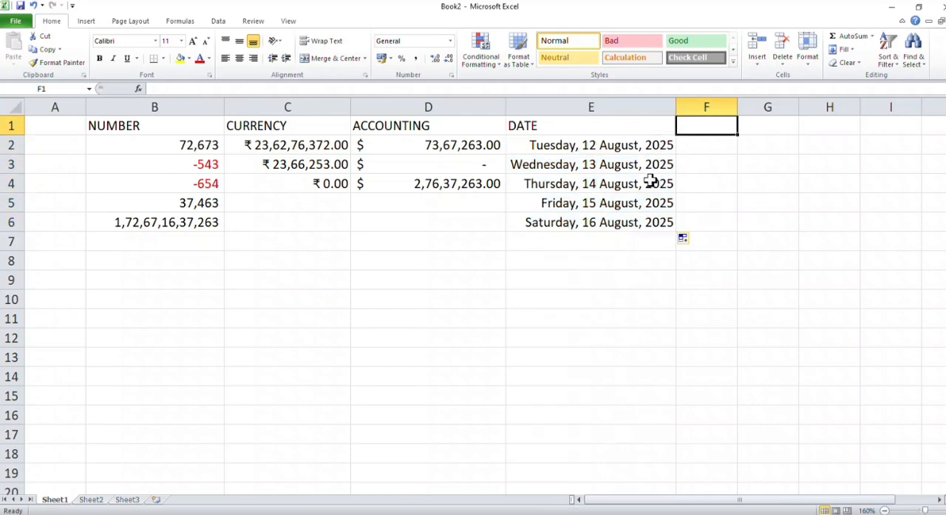
{"action": "type", "text": "TIME"}
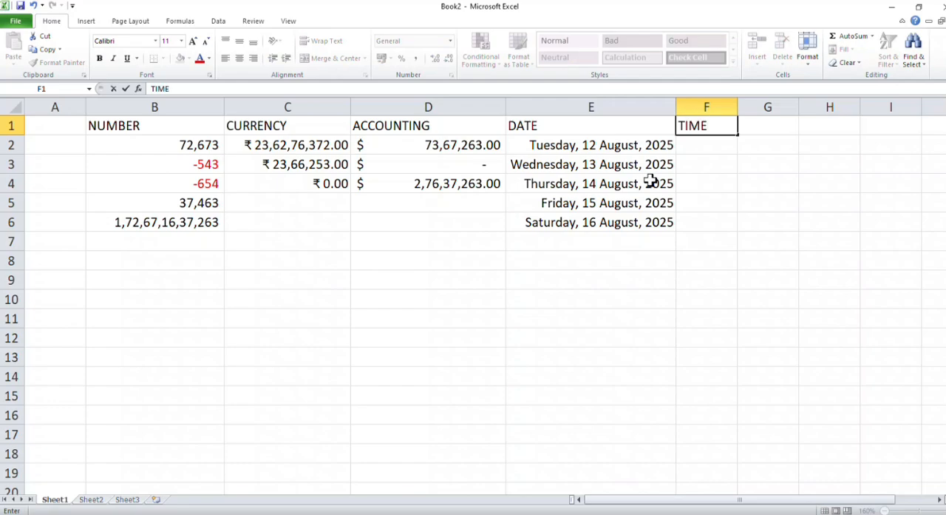
{"action": "key", "text": "Return"}
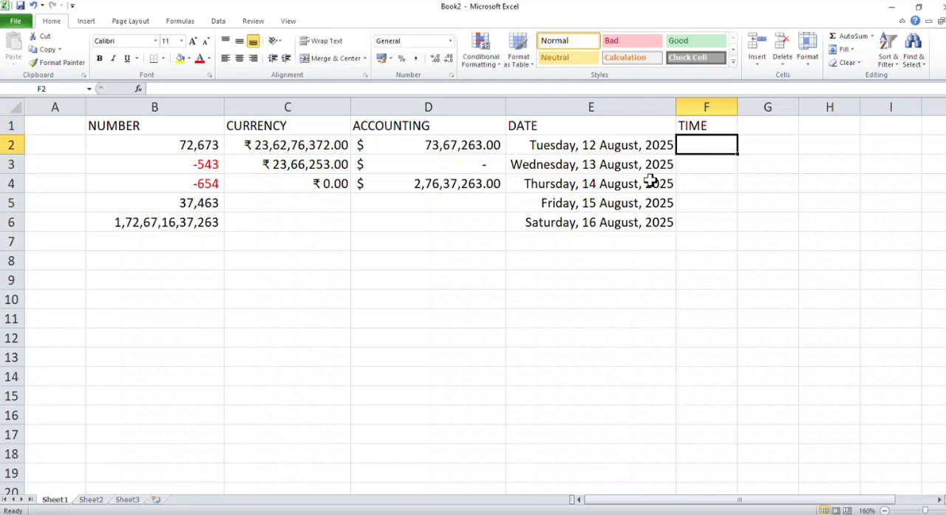
{"action": "type", "text": "4:53:3"}
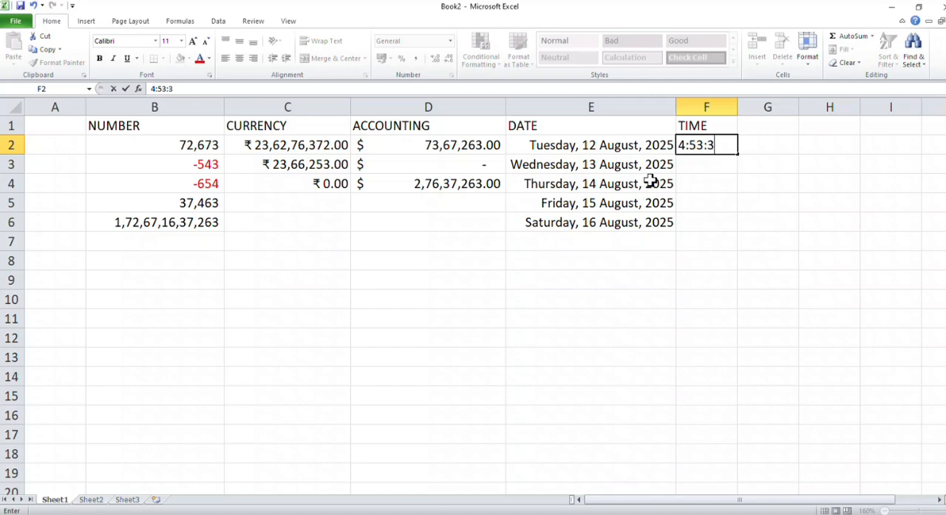
{"action": "key", "text": "Return"}
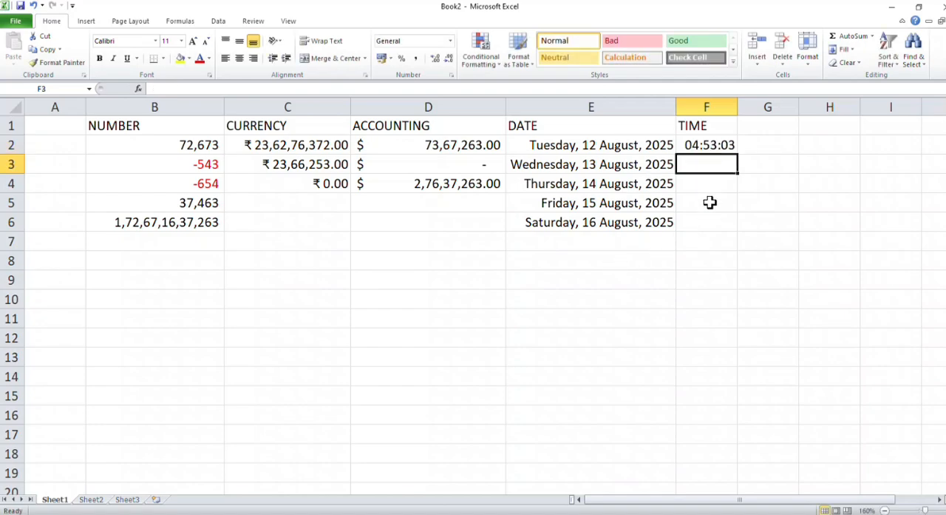
Step: Format the time in F2 with the Time type "1.30.55 PM" and fill the series down to F6
{"action": "left_click", "coordinate": [705, 145]}
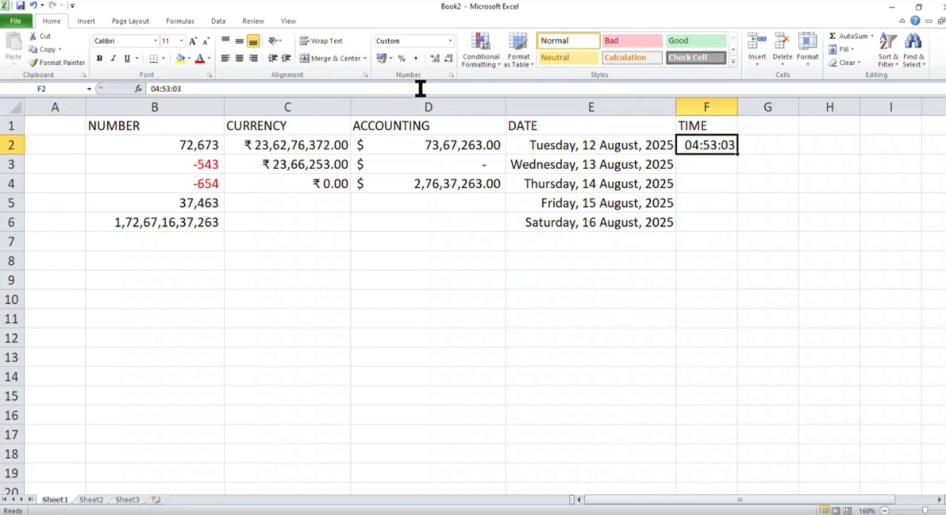
{"action": "left_click", "coordinate": [451, 41]}
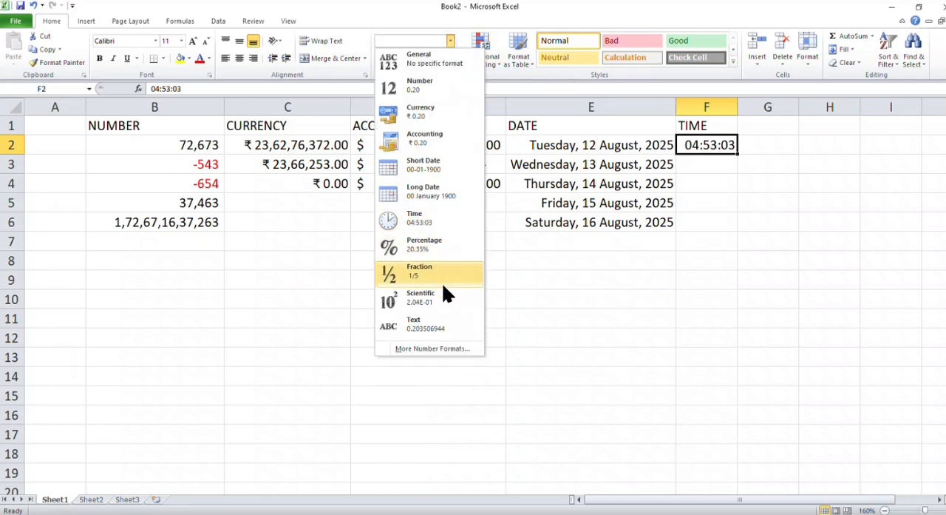
{"action": "left_click", "coordinate": [433, 348]}
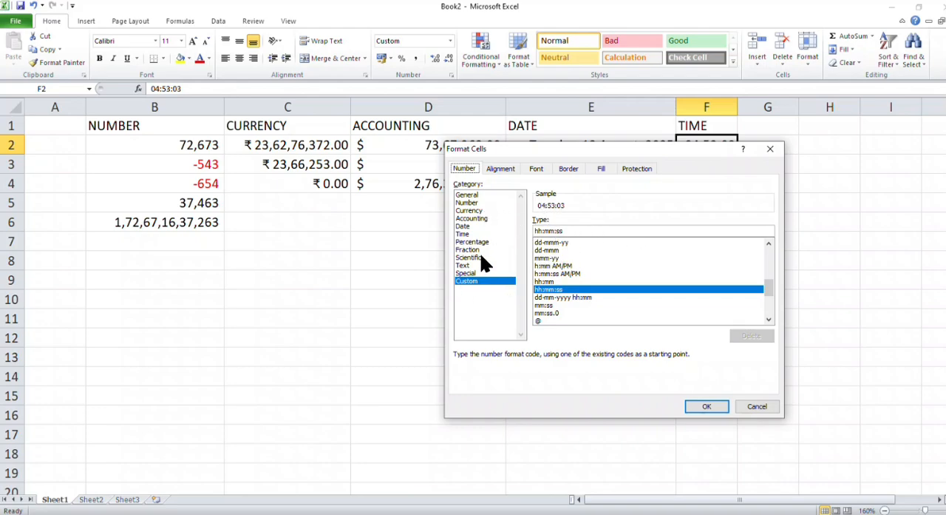
{"action": "left_click", "coordinate": [466, 234]}
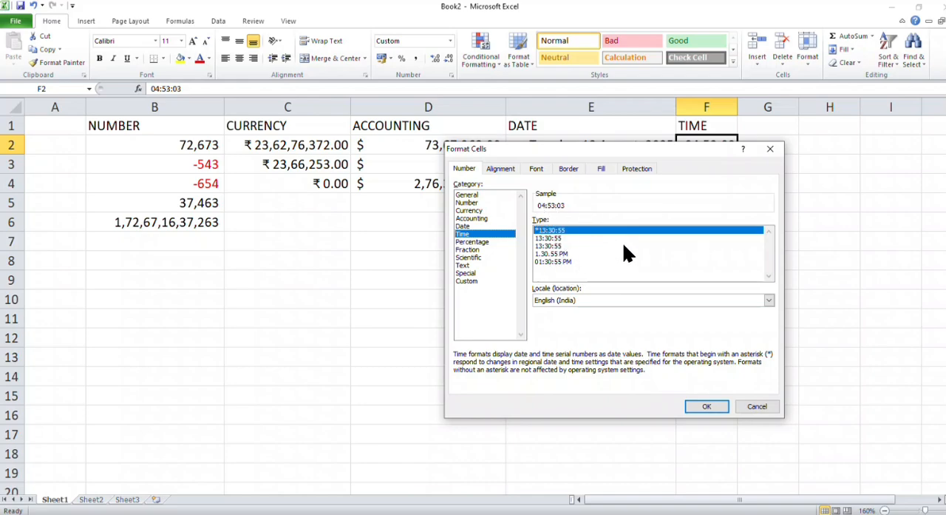
{"action": "left_click_drag", "start_coordinate": [769, 236], "coordinate": [772, 266]}
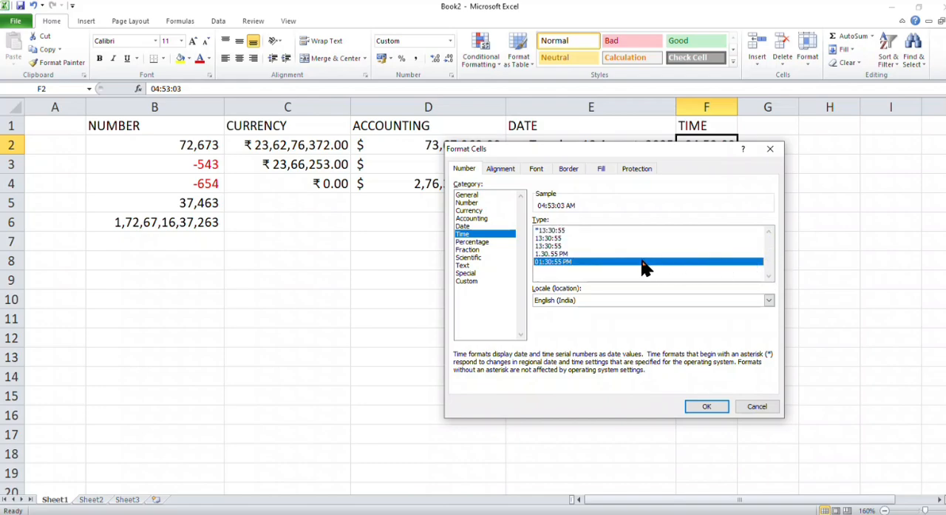
{"action": "left_click", "coordinate": [558, 254]}
{"action": "left_click", "coordinate": [705, 406]}
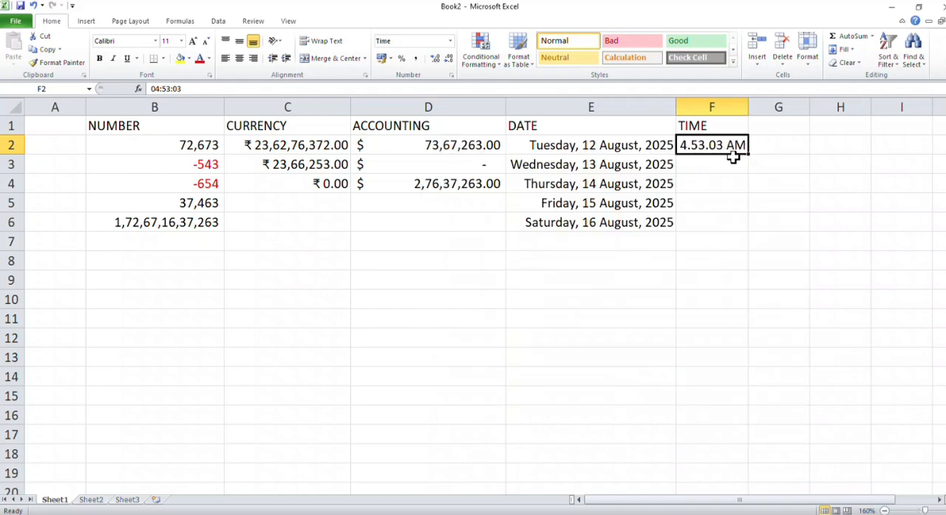
{"action": "left_click_drag", "start_coordinate": [749, 154], "coordinate": [745, 228]}
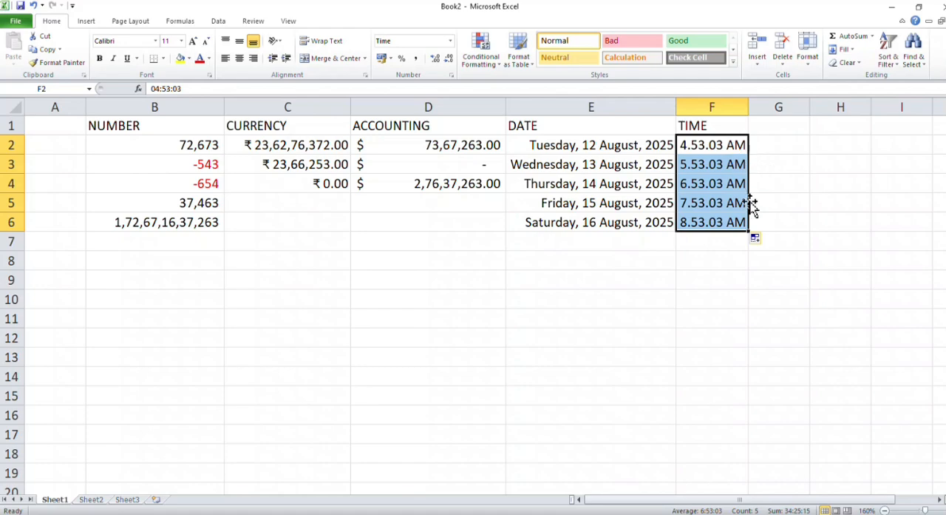
Step: Enter the heading PERCENTAGE in cell G1 and widen column G to fit it
{"action": "left_click", "coordinate": [779, 126]}
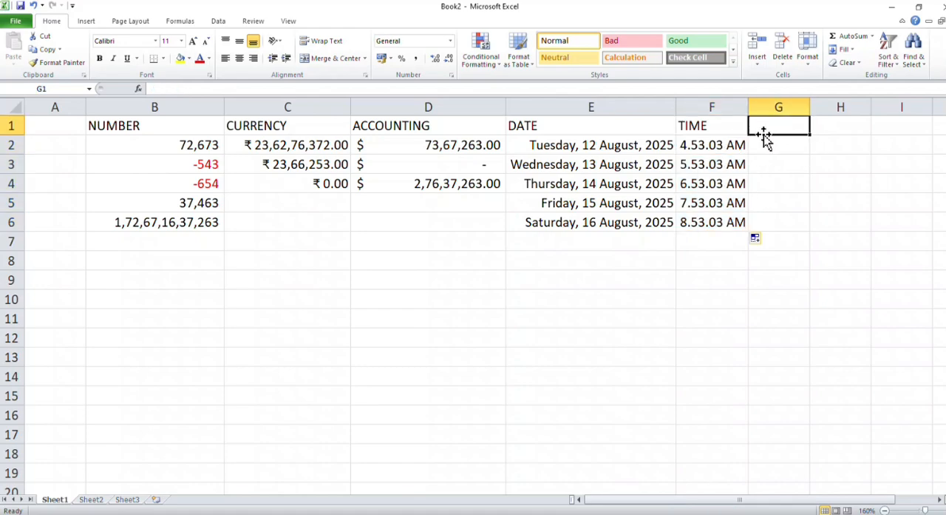
{"action": "type", "text": "P"}
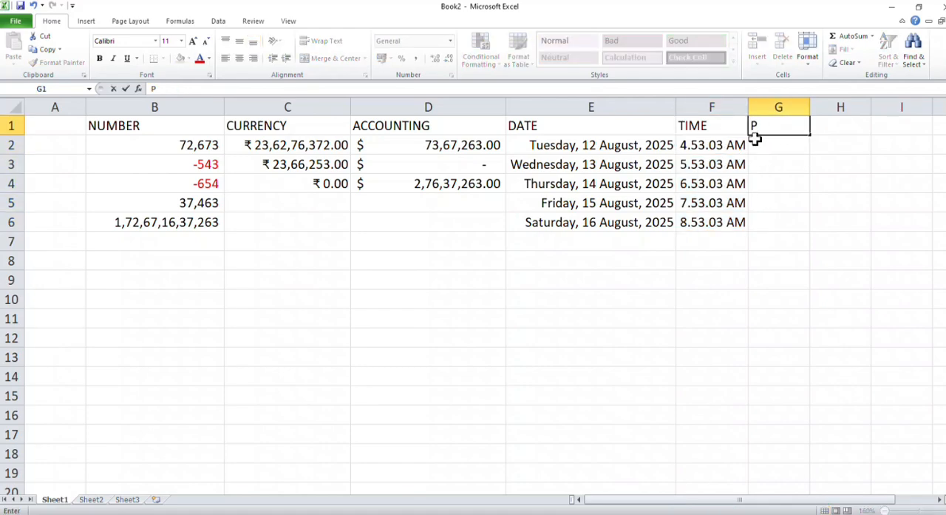
{"action": "type", "text": "ERCENTA"}
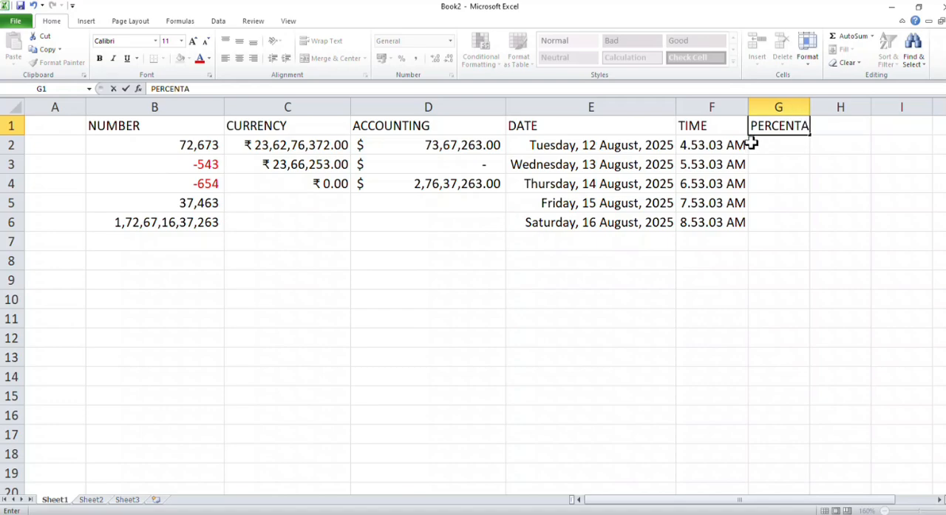
{"action": "type", "text": "GE"}
{"action": "left_click", "coordinate": [780, 124]}
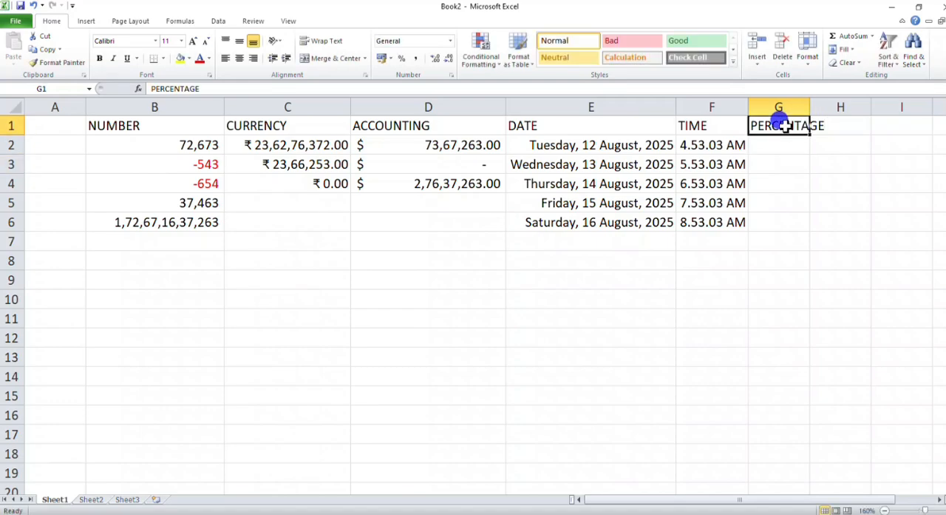
{"action": "left_click_drag", "start_coordinate": [806, 105], "coordinate": [828, 105]}
Step: Enter the values 2.5, 4.6 and 6.7 in cells G2:G4 below the PERCENTAGE heading
{"action": "left_click", "coordinate": [802, 145]}
{"action": "type", "text": "2"}
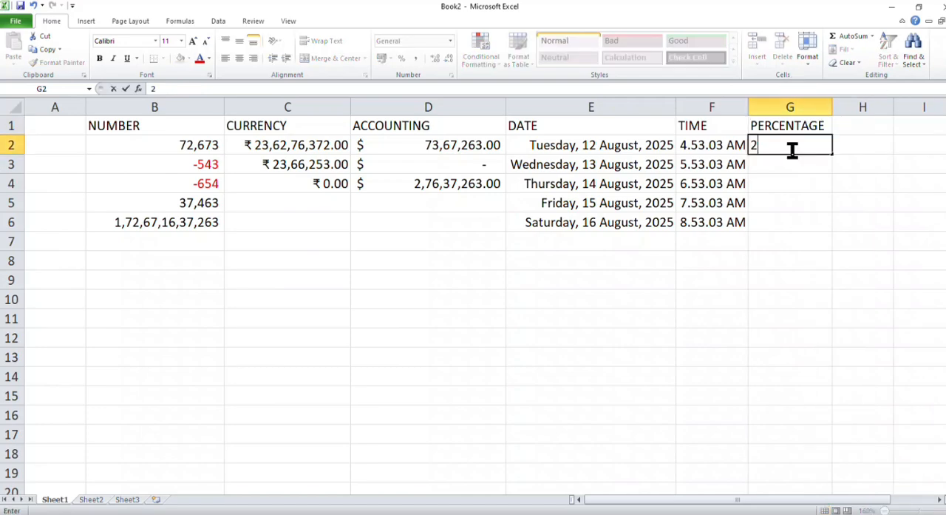
{"action": "type", "text": ".5"}
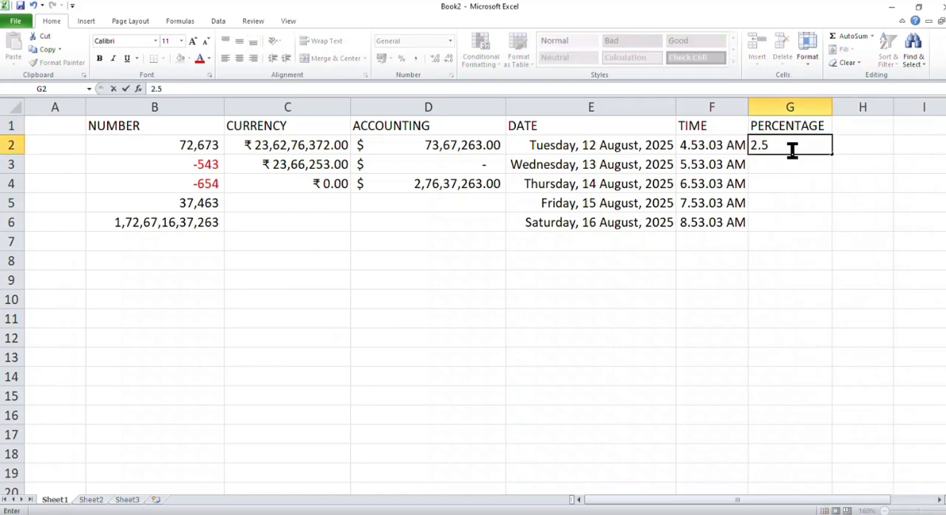
{"action": "key", "text": "Return"}
{"action": "type", "text": "4"}
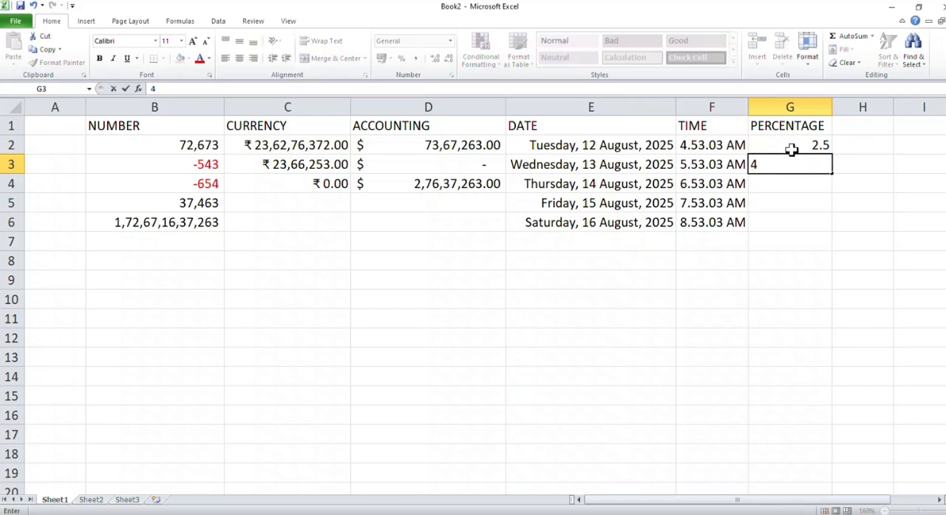
{"action": "type", "text": ".6"}
{"action": "key", "text": "Return"}
{"action": "type", "text": "6.7"}
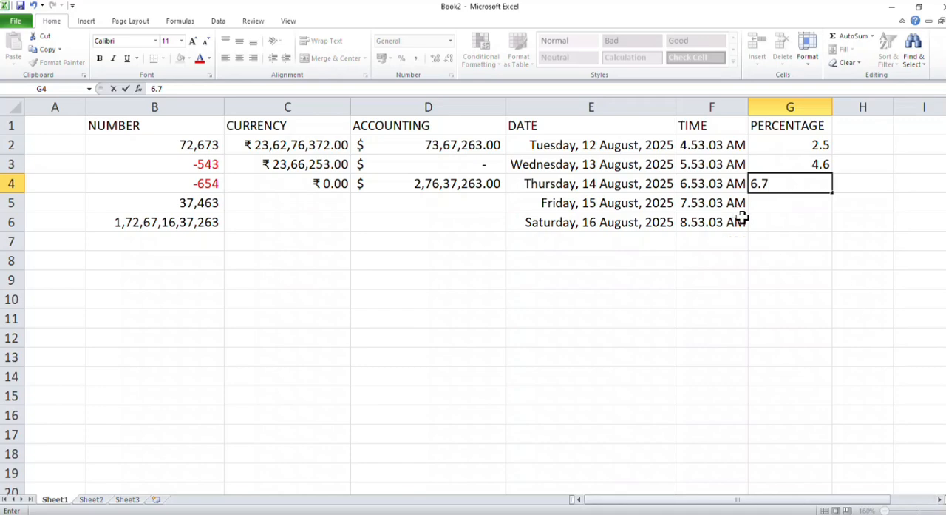
{"action": "left_click", "coordinate": [815, 203]}
Step: Try the Percentage format on the values in G2:G4, and undo it
{"action": "left_click_drag", "start_coordinate": [787, 142], "coordinate": [789, 185]}
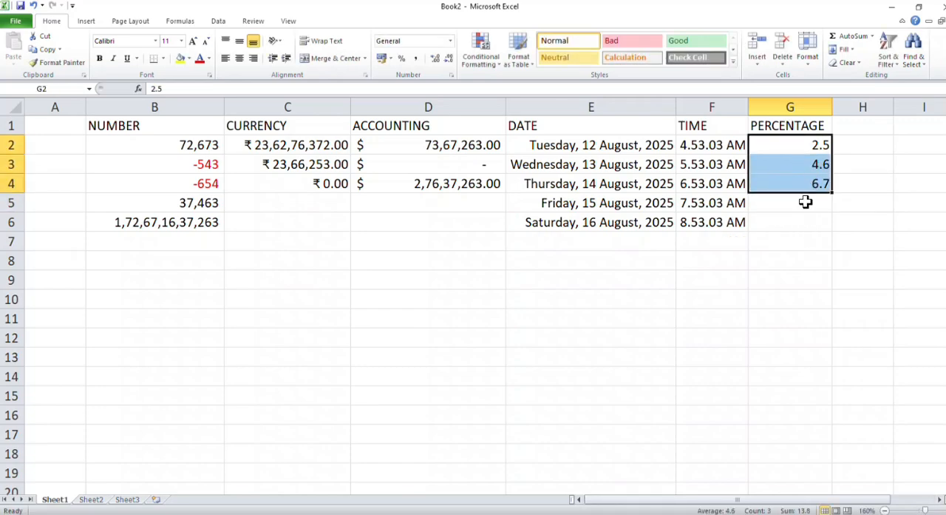
{"action": "left_click", "coordinate": [449, 41]}
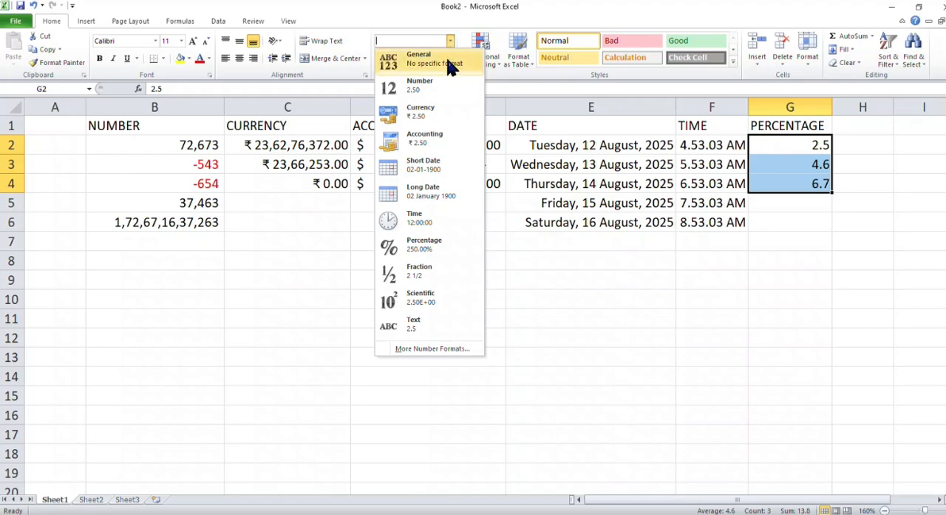
{"action": "left_click", "coordinate": [432, 244]}
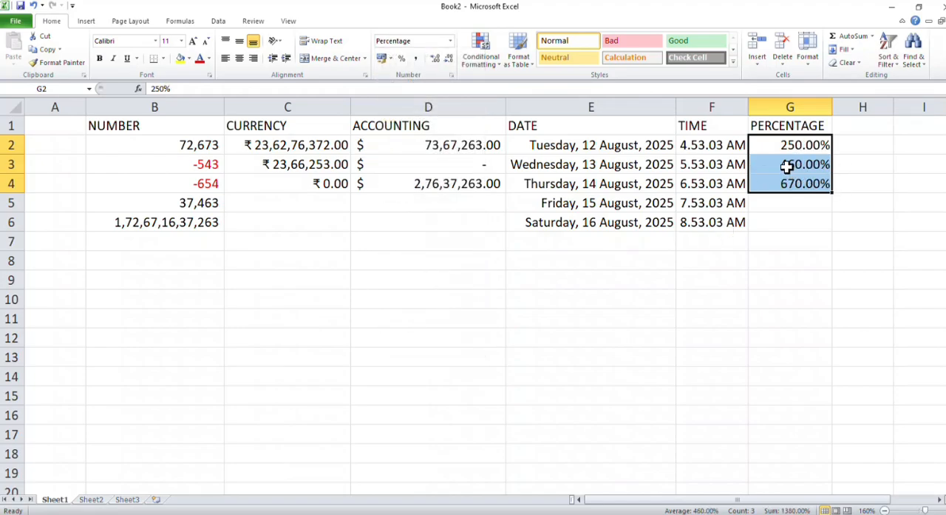
{"action": "key", "text": "ctrl+z"}
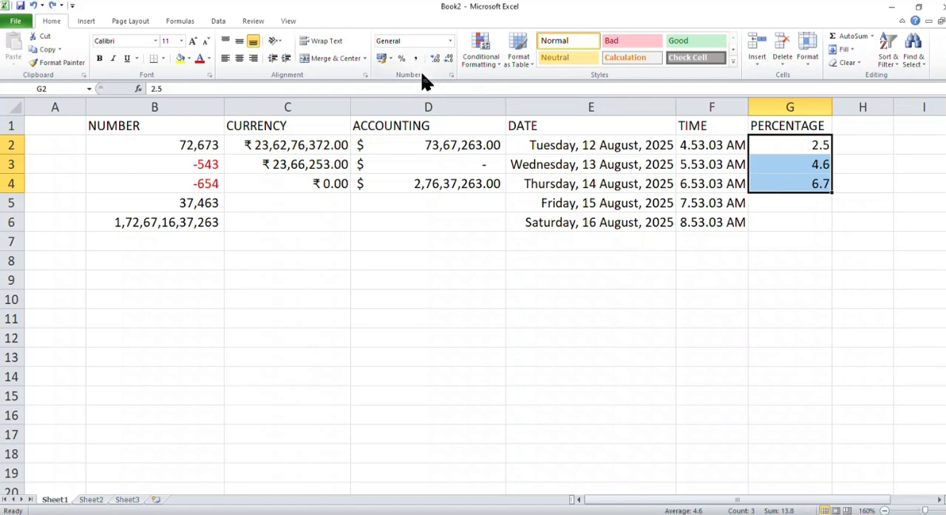
Step: Apply the Percent style to the values in G2:G4
{"action": "left_click", "coordinate": [400, 63]}
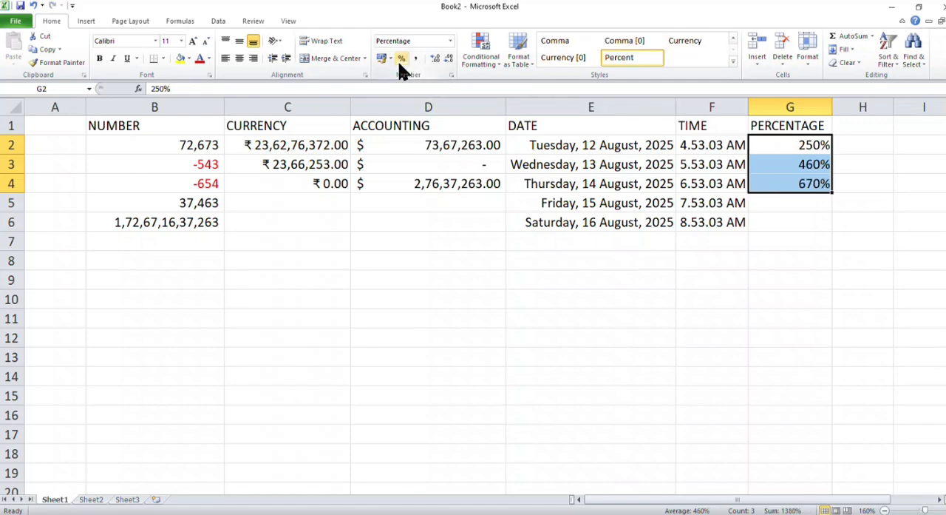
Step: Enter the heading FRACTION in cell H1, beside the PERCENTAGE heading
{"action": "left_click", "coordinate": [860, 128]}
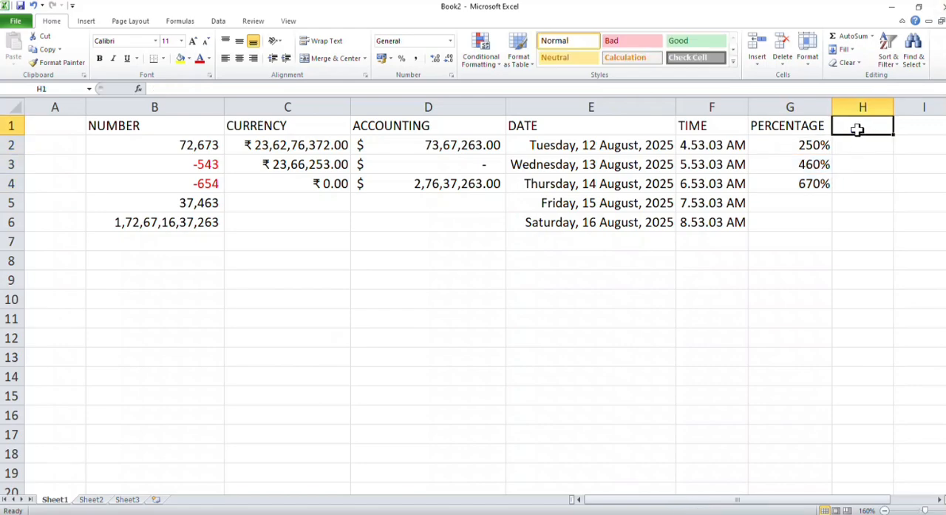
{"action": "type", "text": "FRA"}
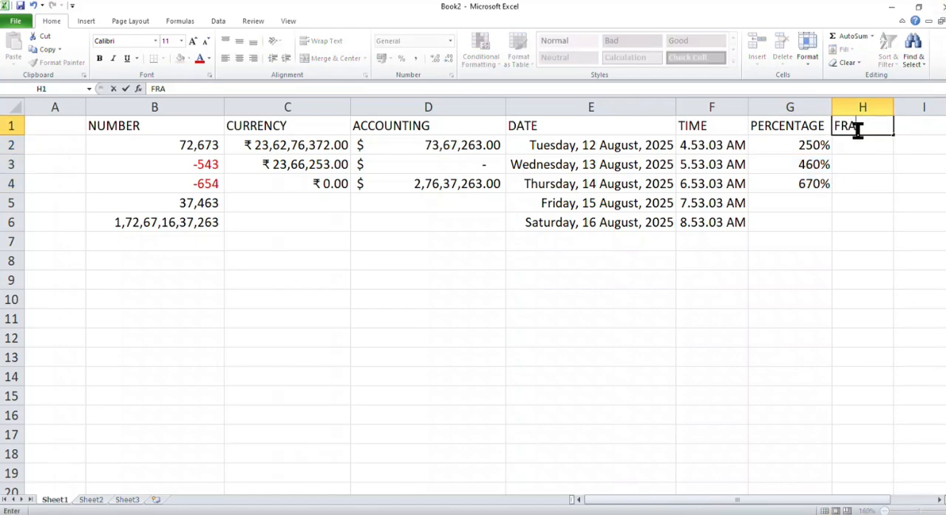
{"action": "type", "text": "CTION"}
{"action": "left_click", "coordinate": [880, 142]}
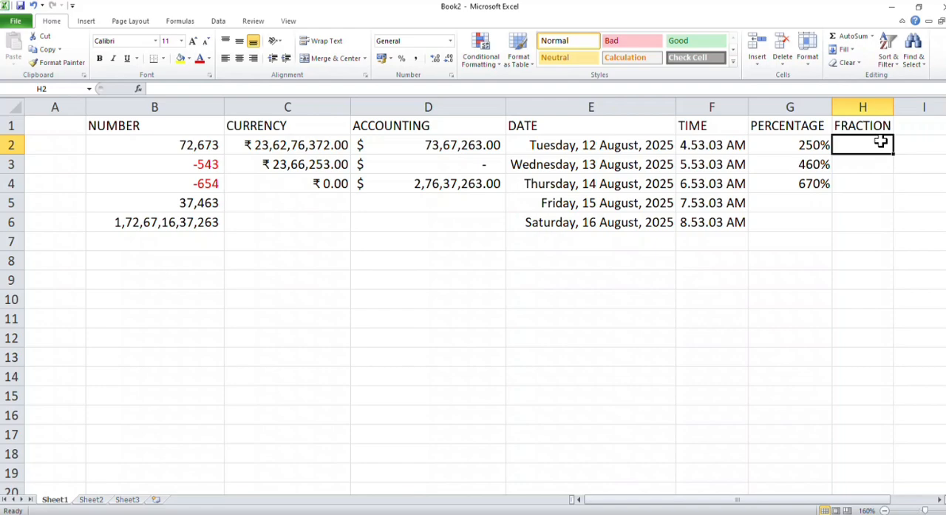
Step: Try entering 1/2 and 3/4 in H2:H3 without a fraction format, and clear H2:H4
{"action": "type", "text": "1/2"}
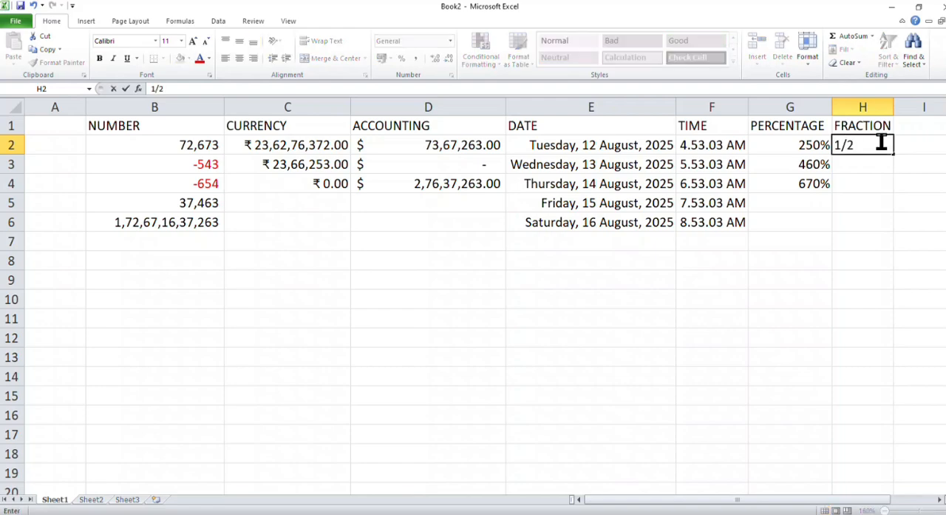
{"action": "key", "text": "Return"}
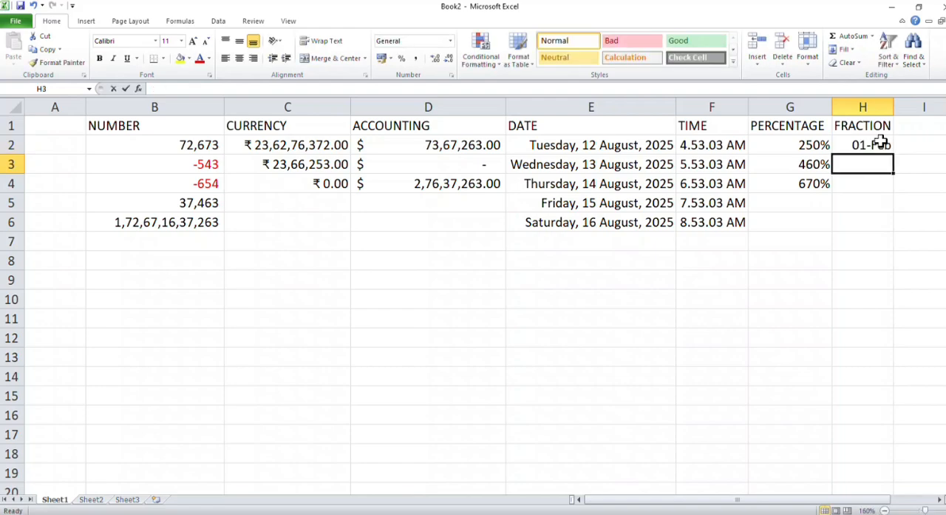
{"action": "type", "text": "3"}
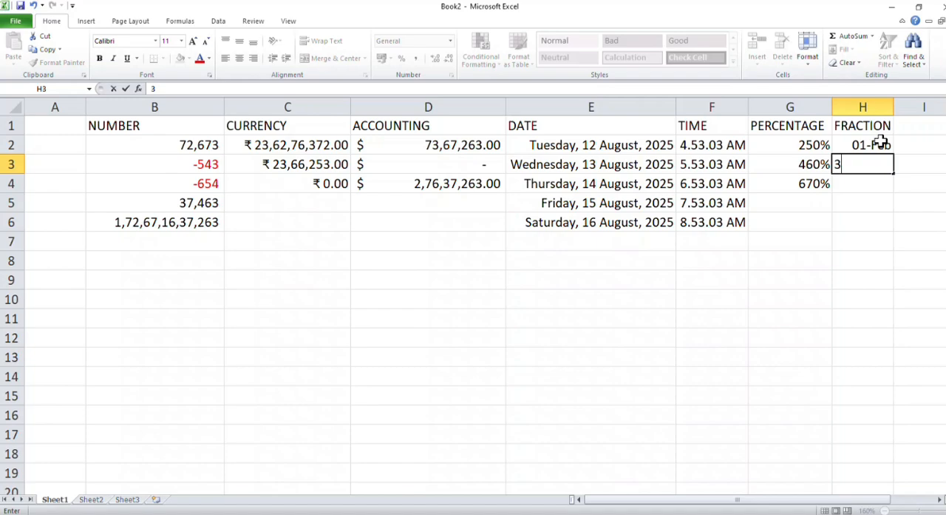
{"action": "type", "text": "/4"}
{"action": "key", "text": "Return"}
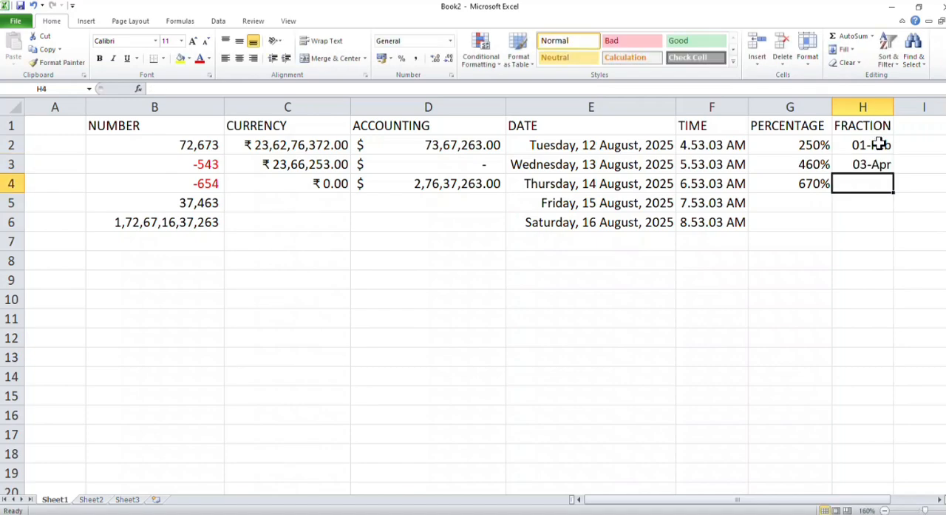
{"action": "left_click_drag", "start_coordinate": [845, 146], "coordinate": [858, 185]}
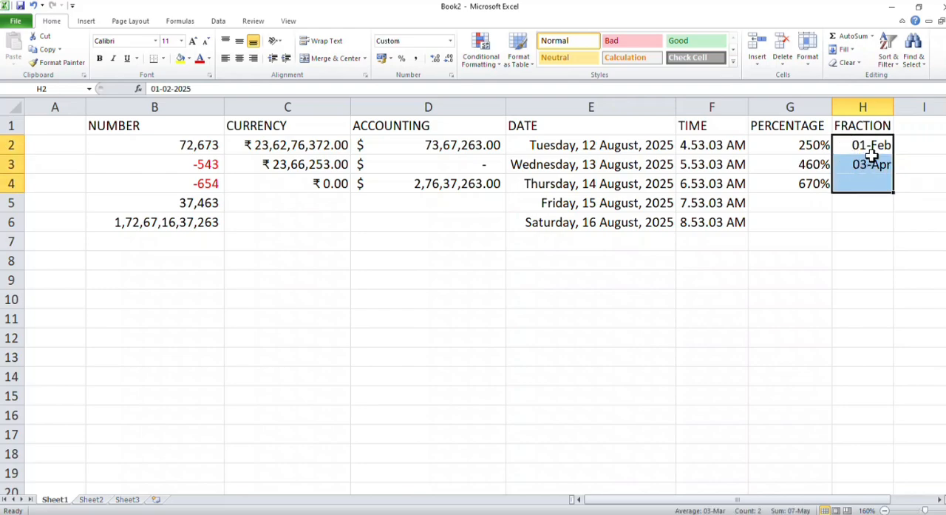
{"action": "key", "text": "Delete"}
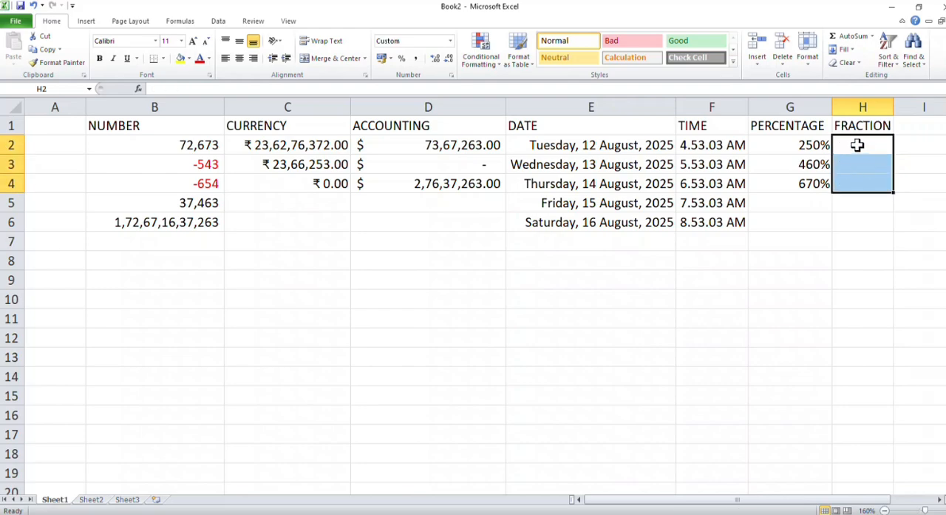
Step: Apply the Fraction format to H2:H4 and enter 1/2 in H2 and 3/4 in H3
{"action": "left_click", "coordinate": [450, 41]}
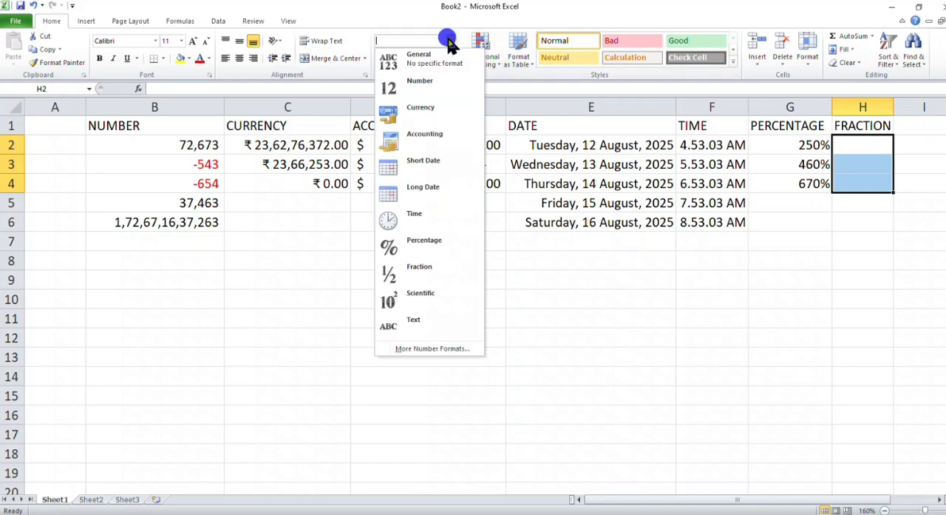
{"action": "left_click", "coordinate": [429, 271]}
{"action": "left_click", "coordinate": [848, 144]}
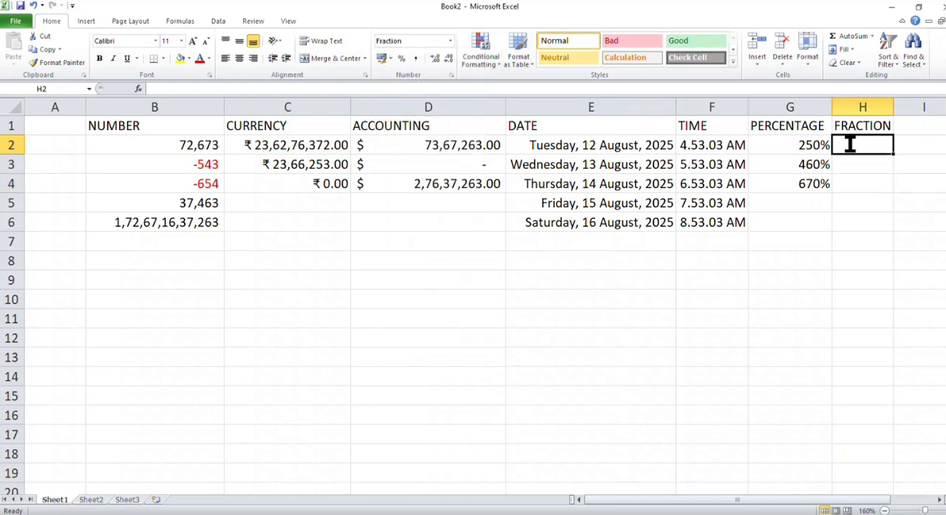
{"action": "type", "text": "1/2"}
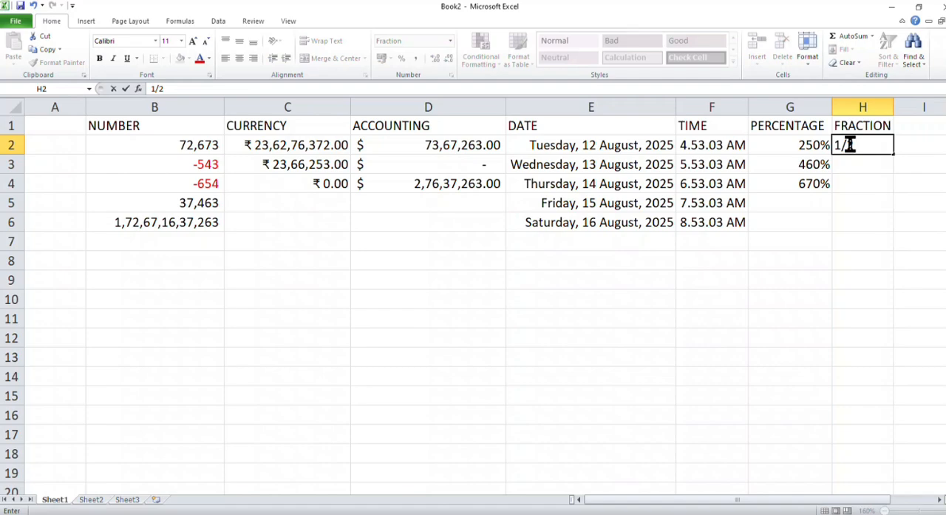
{"action": "key", "text": "Return"}
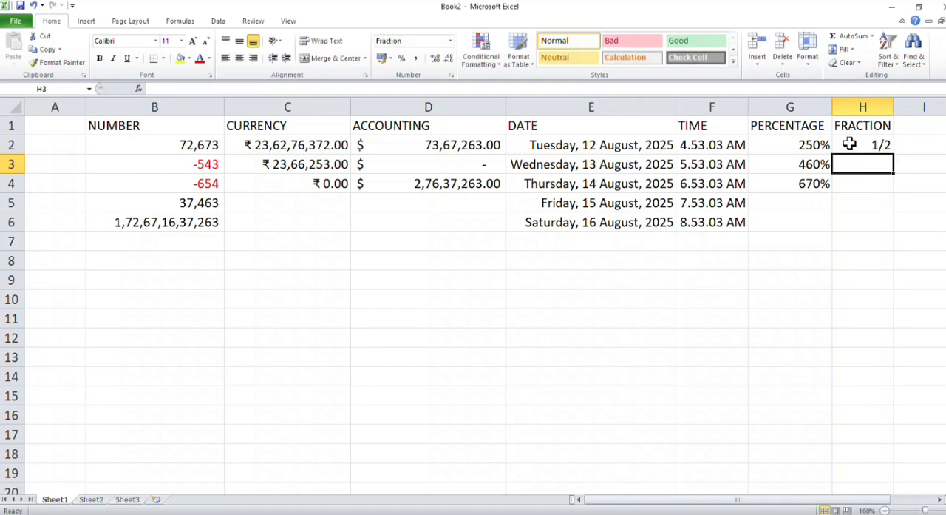
{"action": "type", "text": "3/4"}
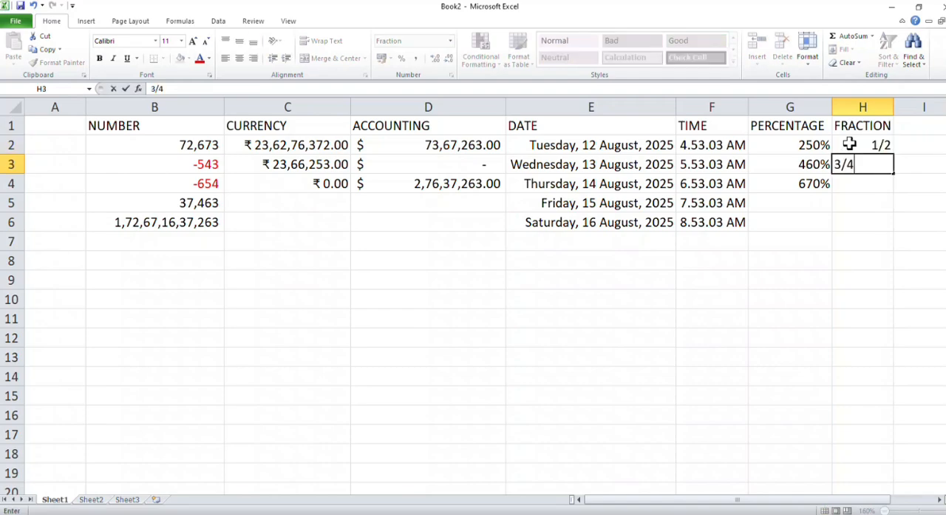
{"action": "key", "text": "Return"}
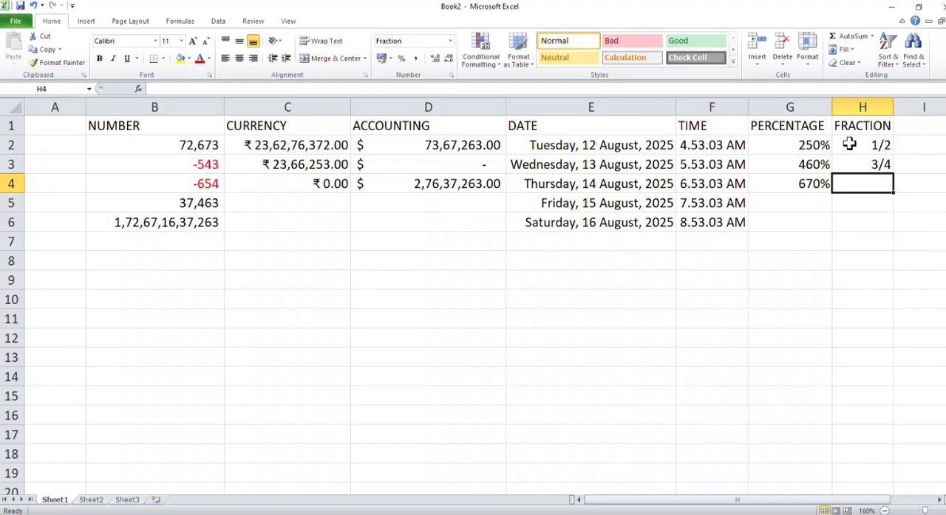
Step: Change the fraction type of H2:H3 to "As quarters (2/4)"
{"action": "left_click_drag", "start_coordinate": [857, 146], "coordinate": [870, 161]}
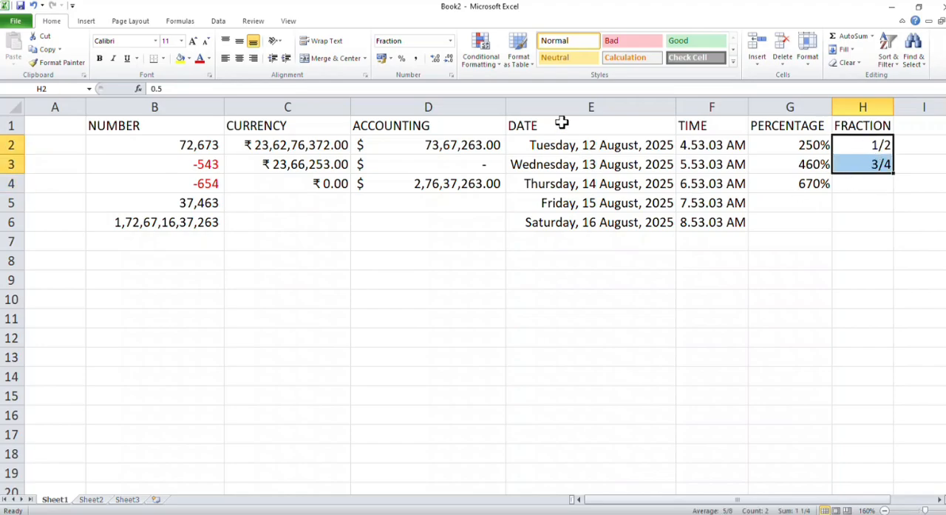
{"action": "left_click", "coordinate": [449, 42]}
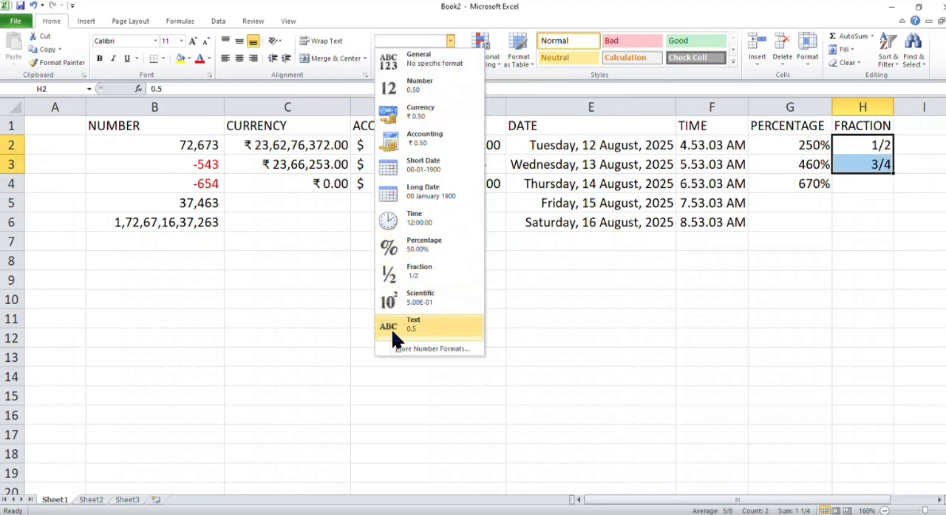
{"action": "left_click", "coordinate": [398, 349]}
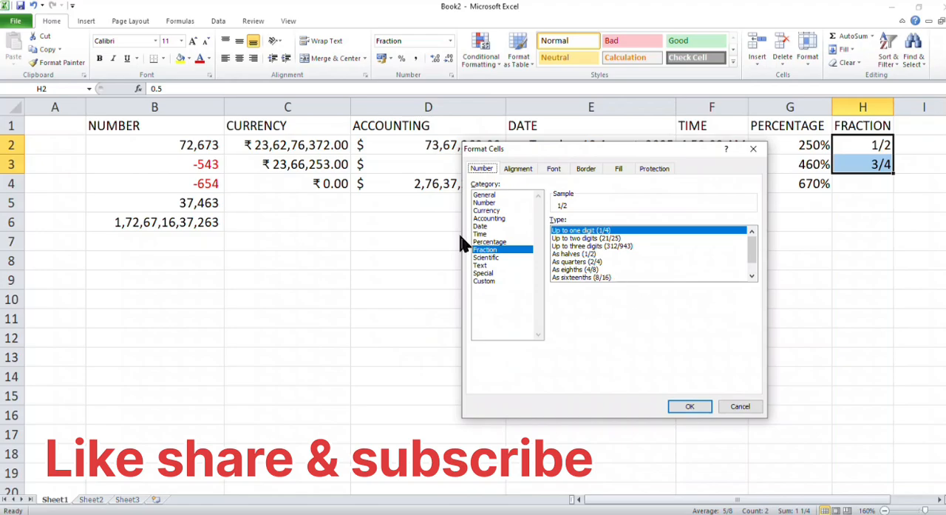
{"action": "left_click", "coordinate": [596, 262]}
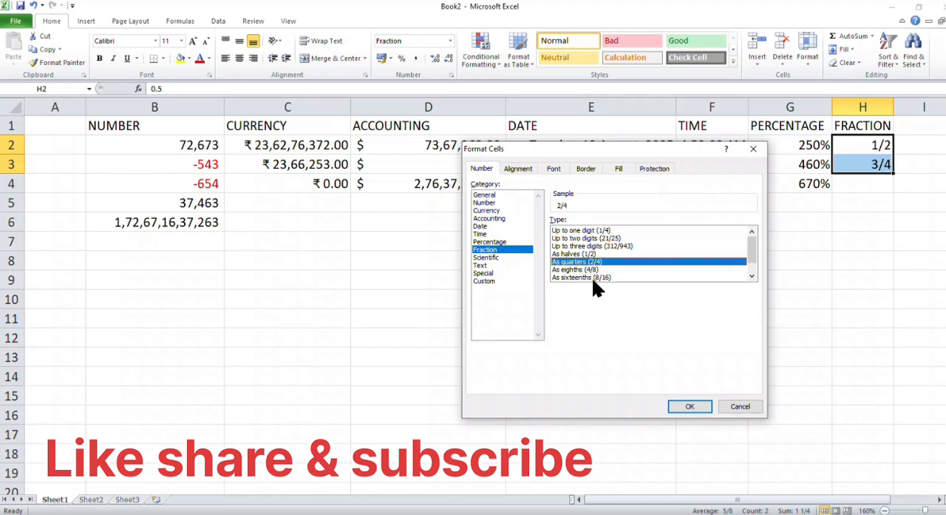
{"action": "left_click", "coordinate": [691, 411]}
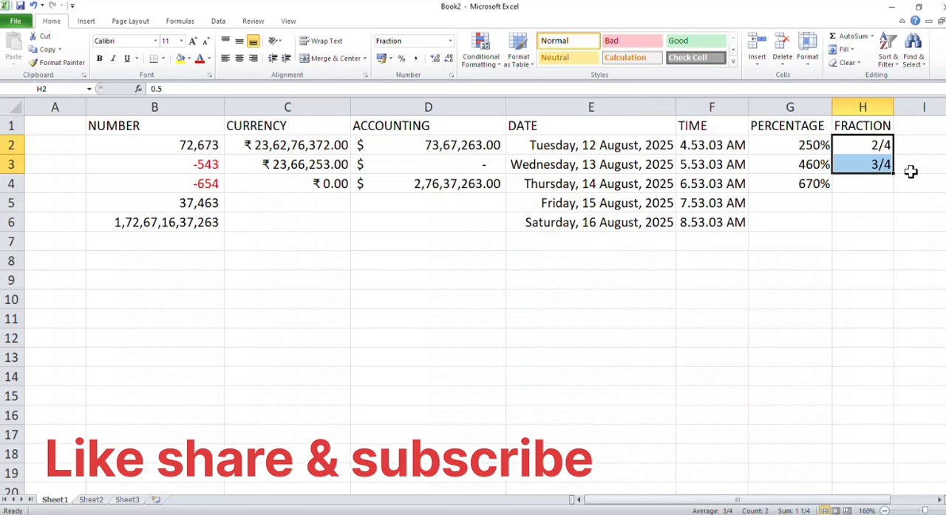
Step: Select cell I1, beside the FRACTION heading
{"action": "left_click", "coordinate": [911, 126]}
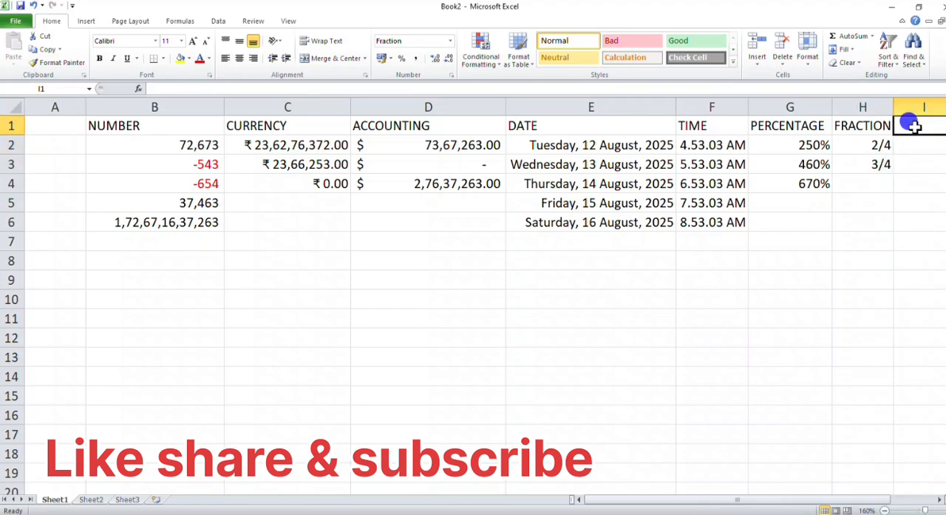